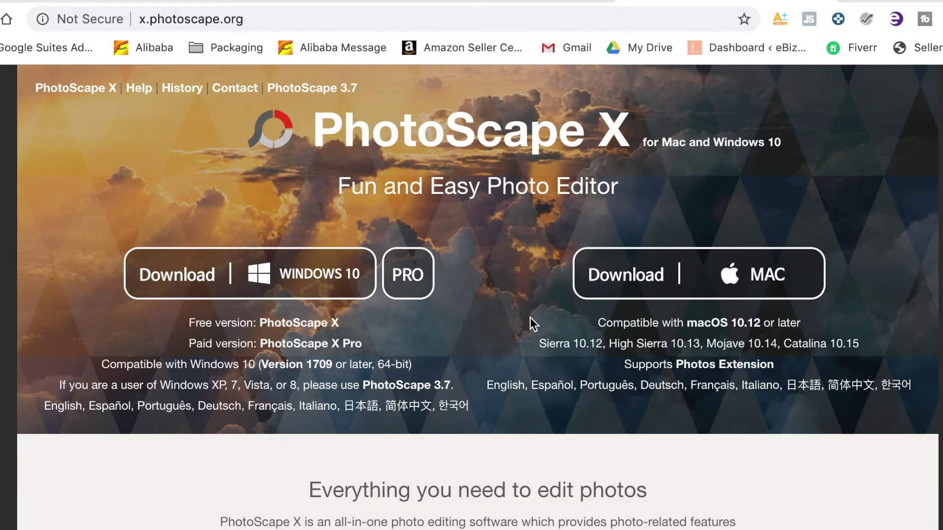
# - Scroll through the PhotoScape X website's features and screencast thumbnails
pyautogui.scroll(-6, 530, 317)
pyautogui.scroll(-11, 530, 317)
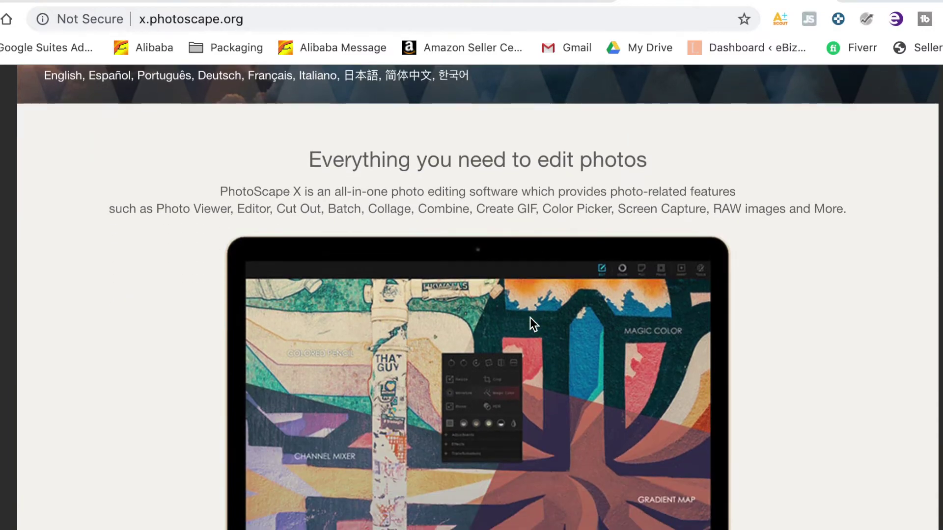
pyautogui.scroll(-12, 530, 317)
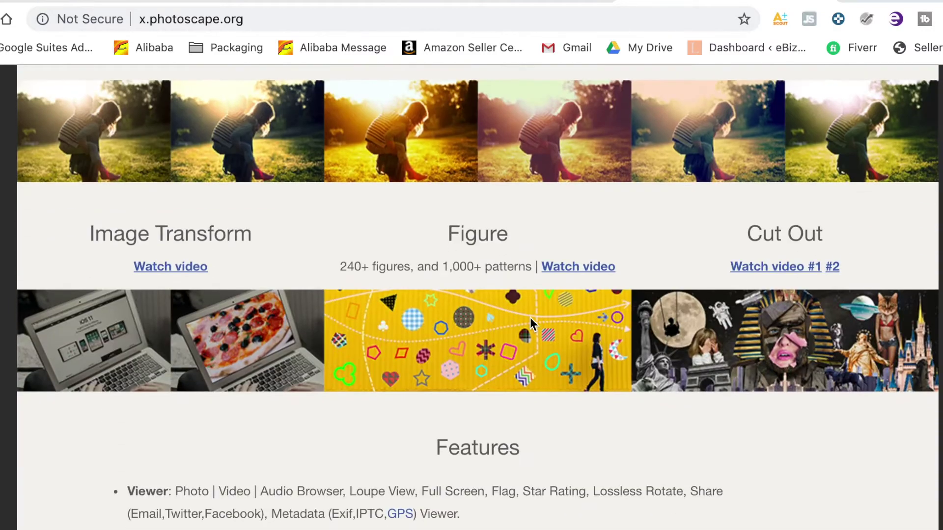
pyautogui.scroll(-4, 530, 323)
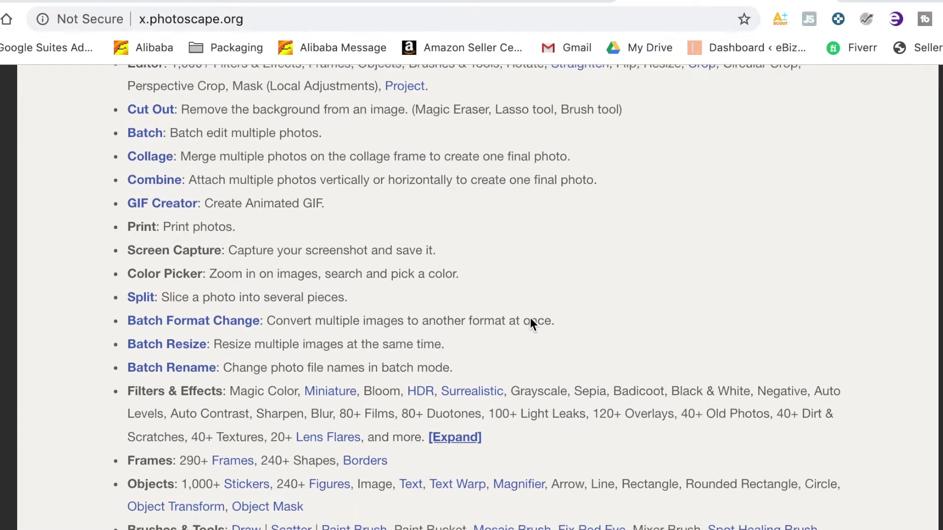
pyautogui.scroll(1, 530, 324)
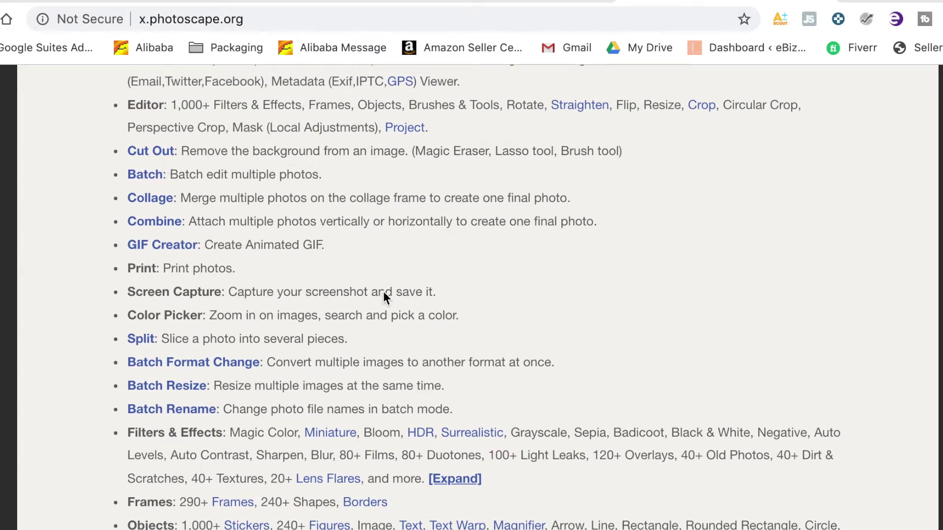
pyautogui.scroll(-10, 381, 310)
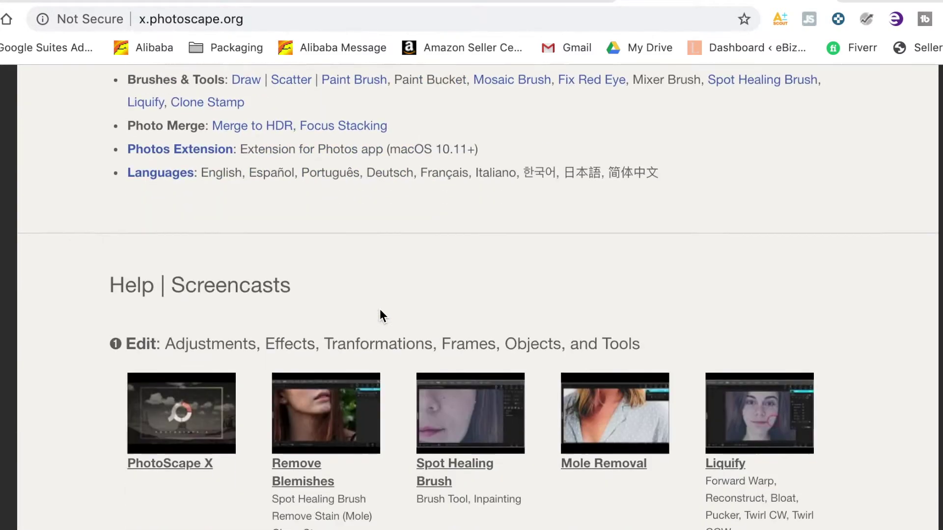
pyautogui.scroll(-8, 381, 314)
pyautogui.scroll(-11, 380, 314)
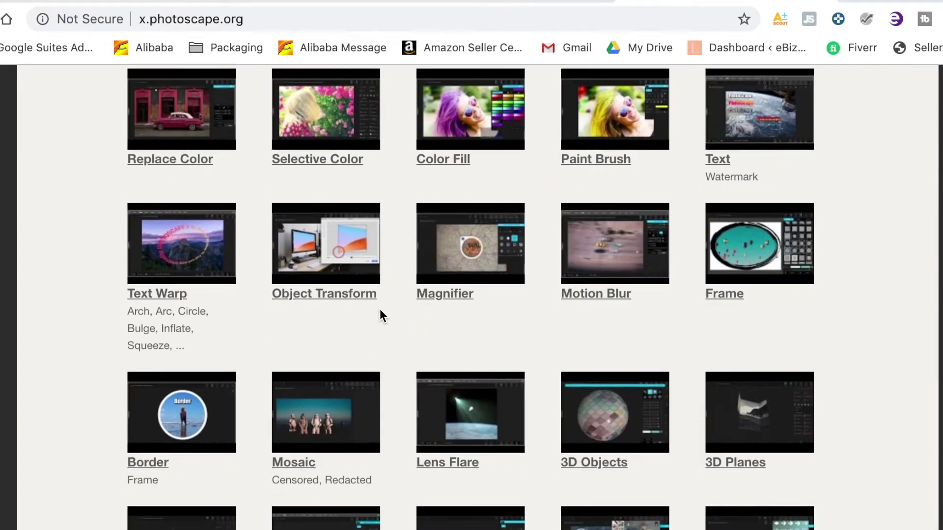
pyautogui.scroll(-15, 382, 314)
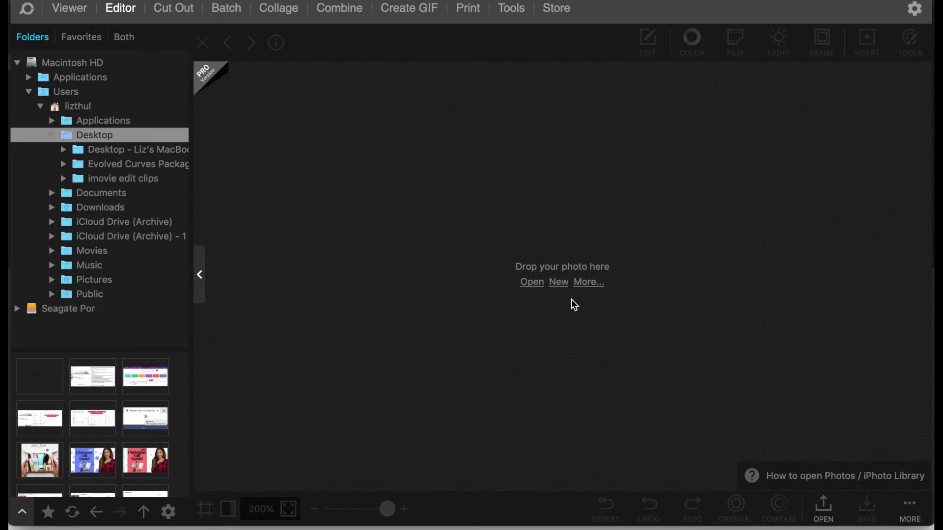
# - Create a new 1280 × 720 blank image with background opacity set to zero
pyautogui.click(560, 284)
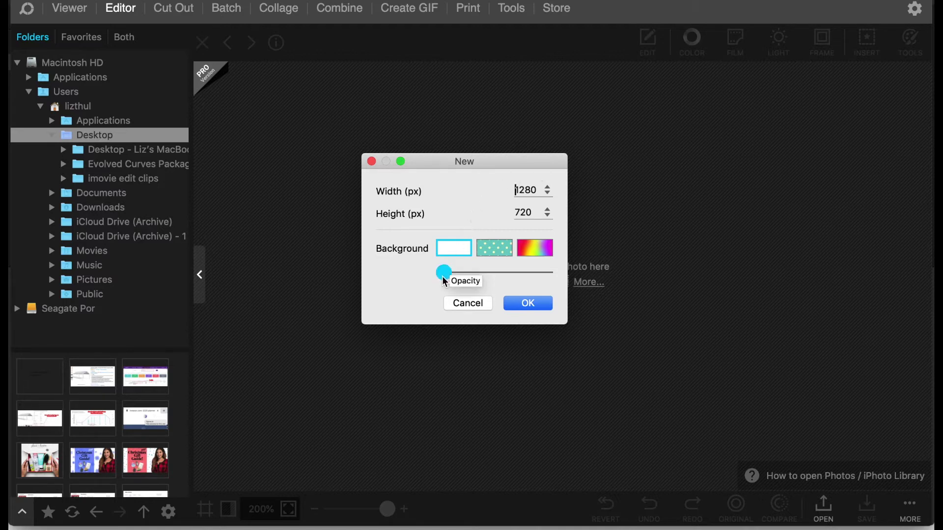
pyautogui.moveTo(447, 275)
pyautogui.mouseDown()
pyautogui.moveTo(549, 279)
pyautogui.moveTo(445, 278)
pyautogui.mouseUp()
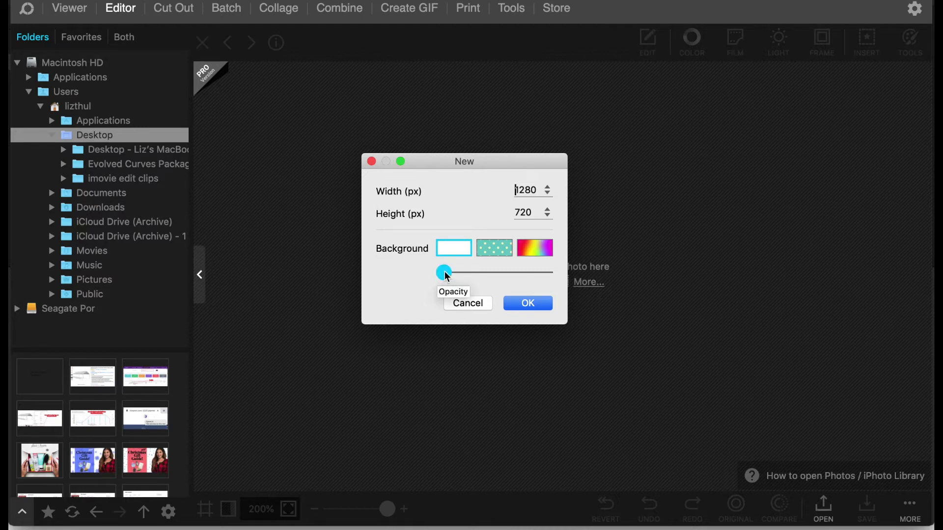
pyautogui.moveTo(488, 279); pyautogui.dragTo(435, 278)
pyautogui.click(547, 278)
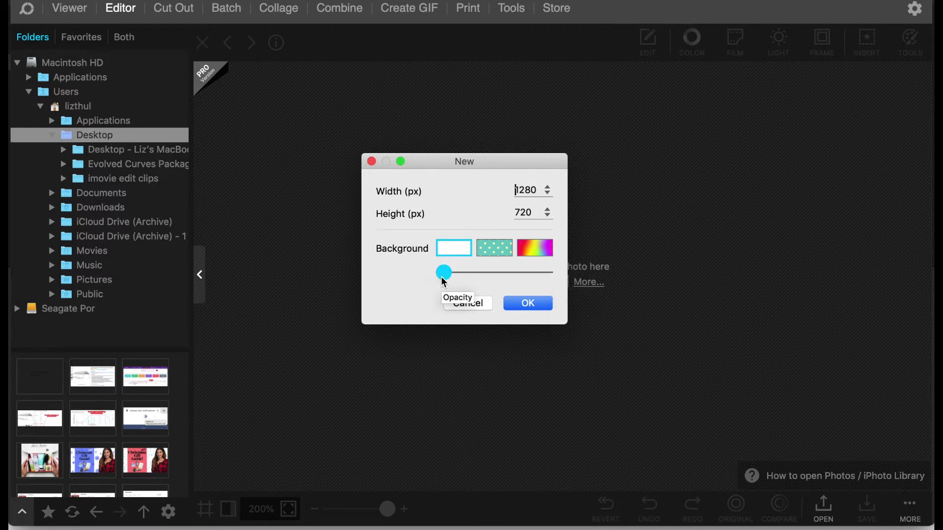
pyautogui.click(535, 308)
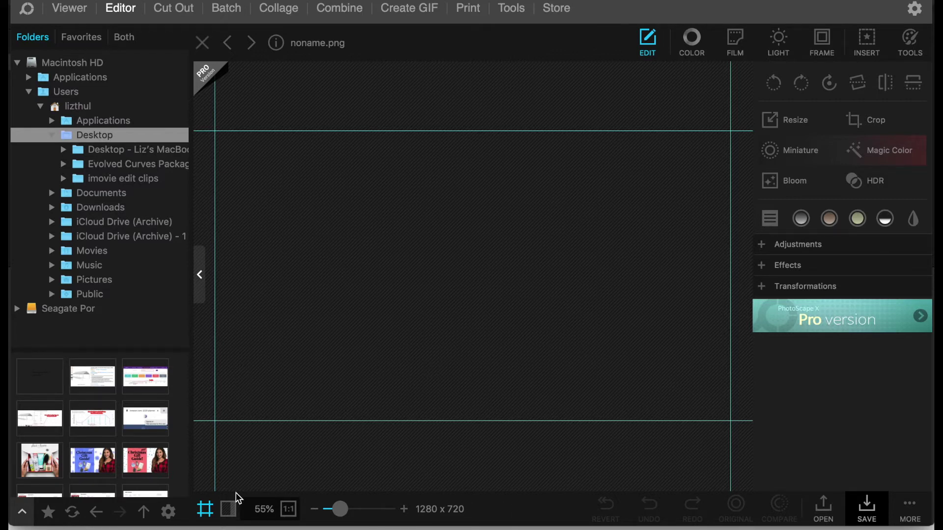
# - Insert a text object reading 'Click the link in the bio!' and move it lower on the canvas
pyautogui.click(205, 510)
pyautogui.click(206, 511)
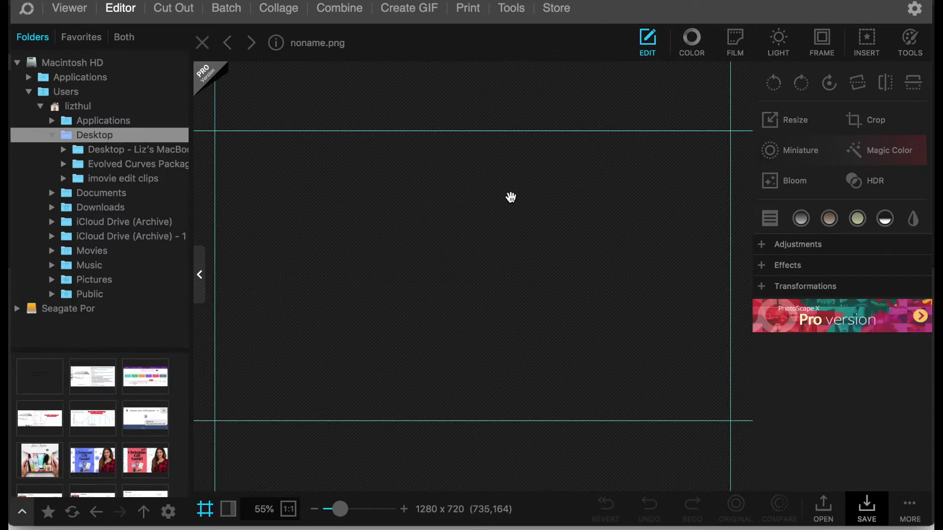
pyautogui.click(867, 43)
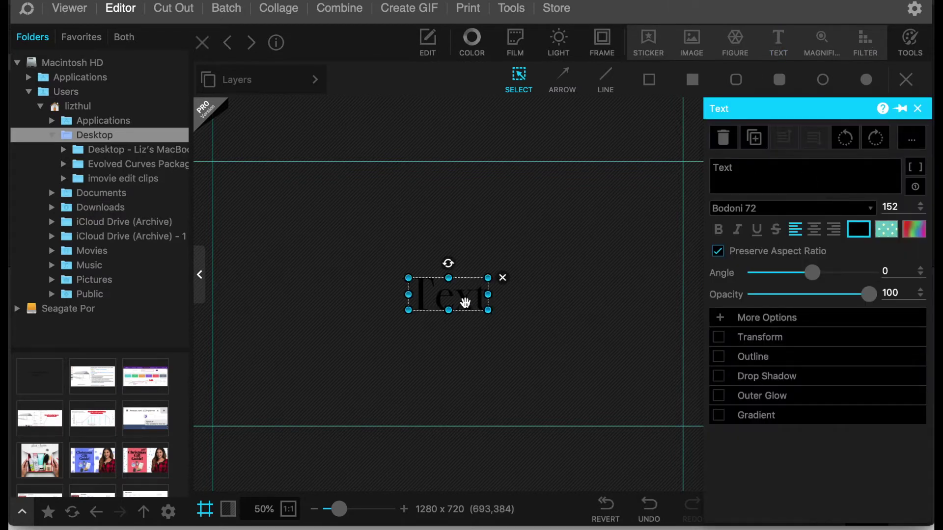
pyautogui.doubleClick(723, 169)
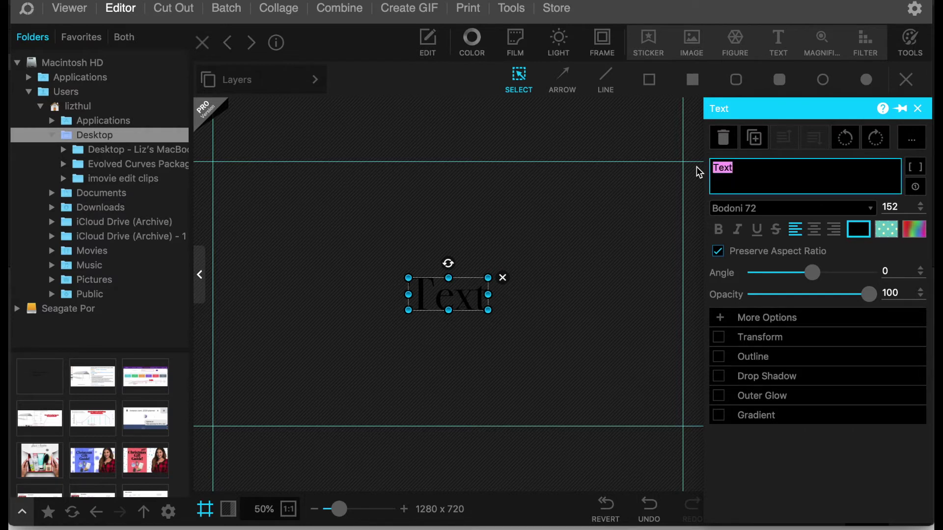
pyautogui.write('Click the ')
pyautogui.write('icon')
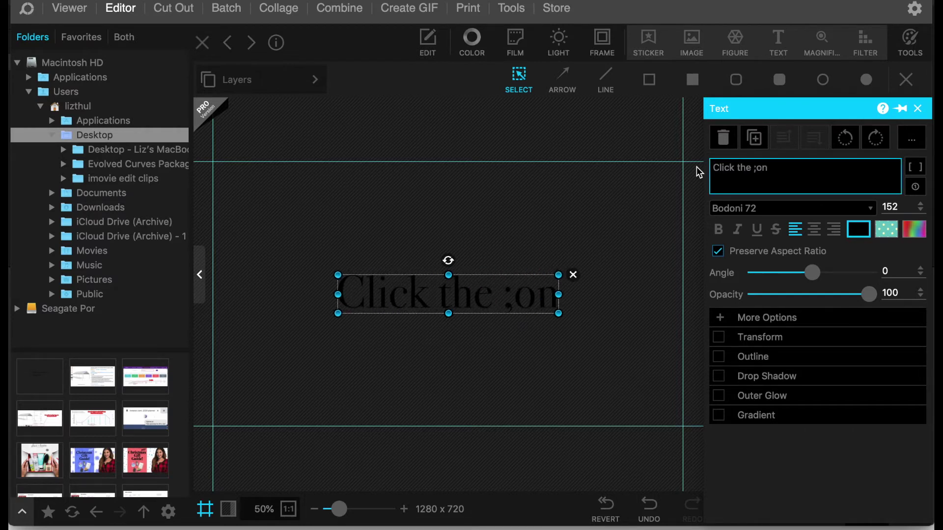
pyautogui.press('BackSpace')
pyautogui.press('BackSpace')
pyautogui.press('BackSpace')
pyautogui.press('BackSpace')
pyautogui.write('li')
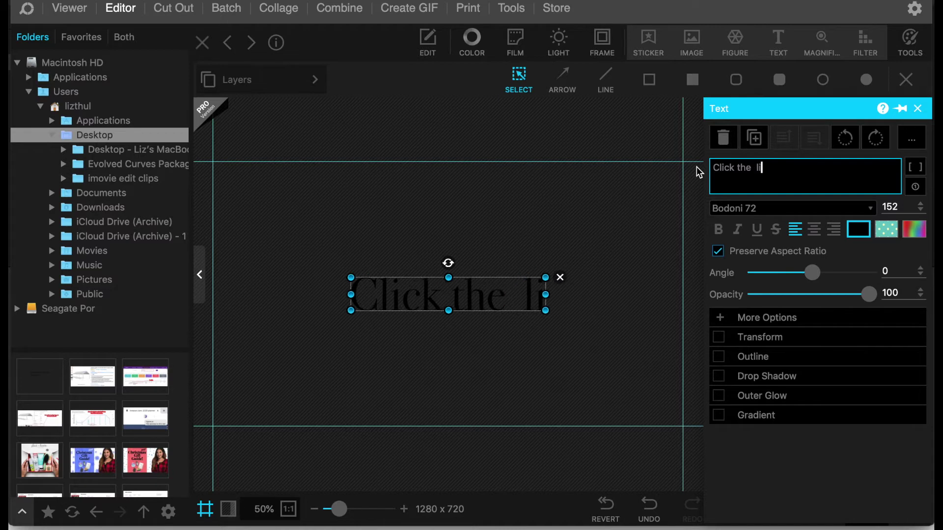
pyautogui.write('nk in the bio!')
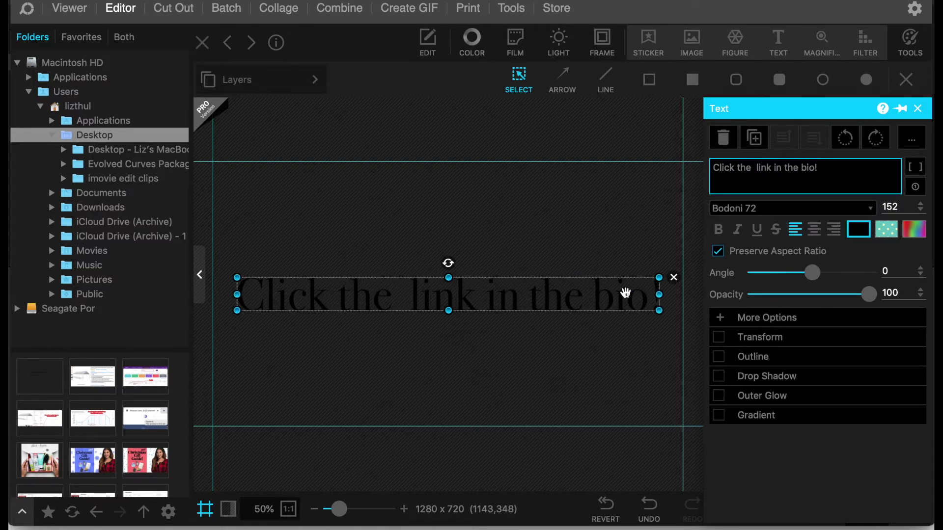
pyautogui.moveTo(625, 293); pyautogui.dragTo(624, 377)
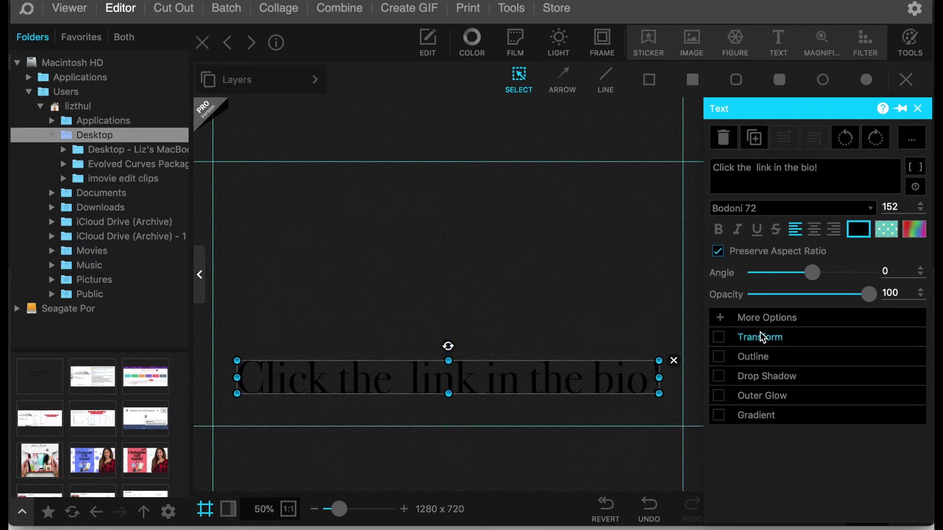
# - Make the caption red with a white Outer Glow (thickness 100, blur 59)
pyautogui.click(719, 396)
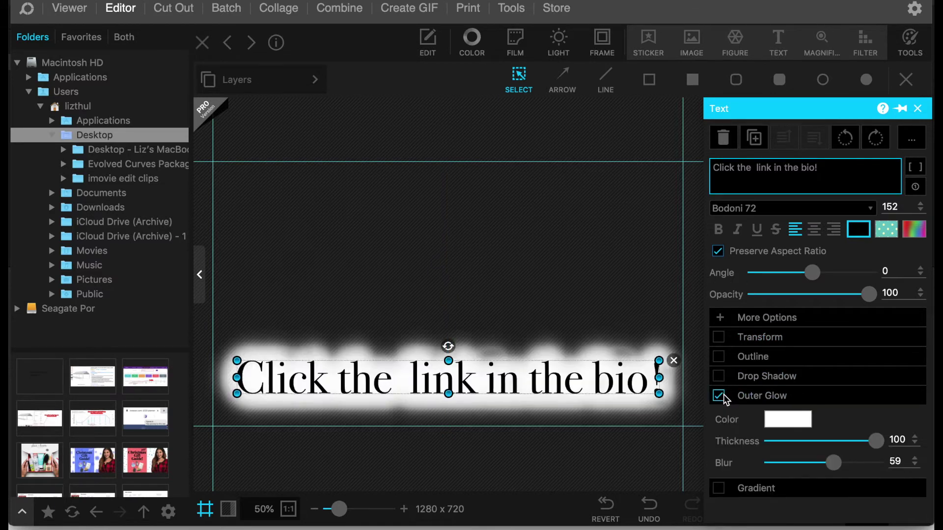
pyautogui.click(865, 234)
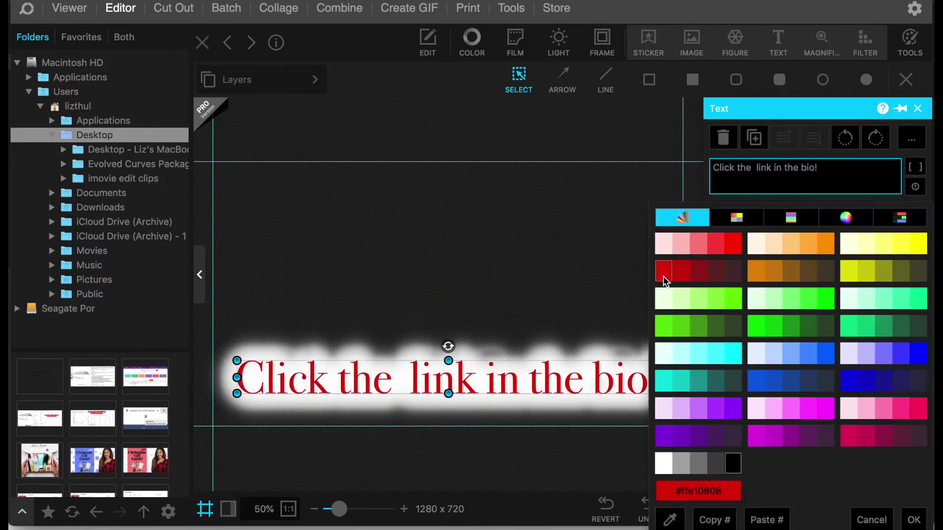
pyautogui.click(736, 251)
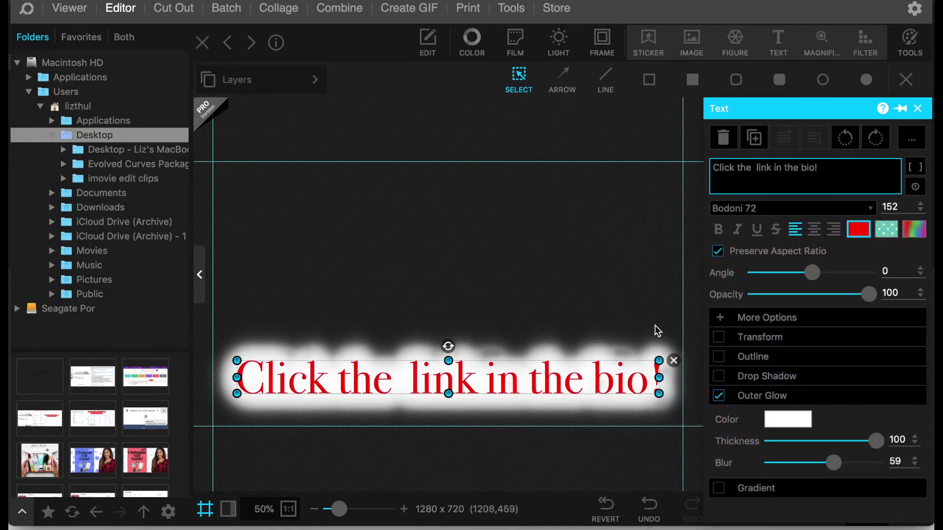
pyautogui.click(570, 80)
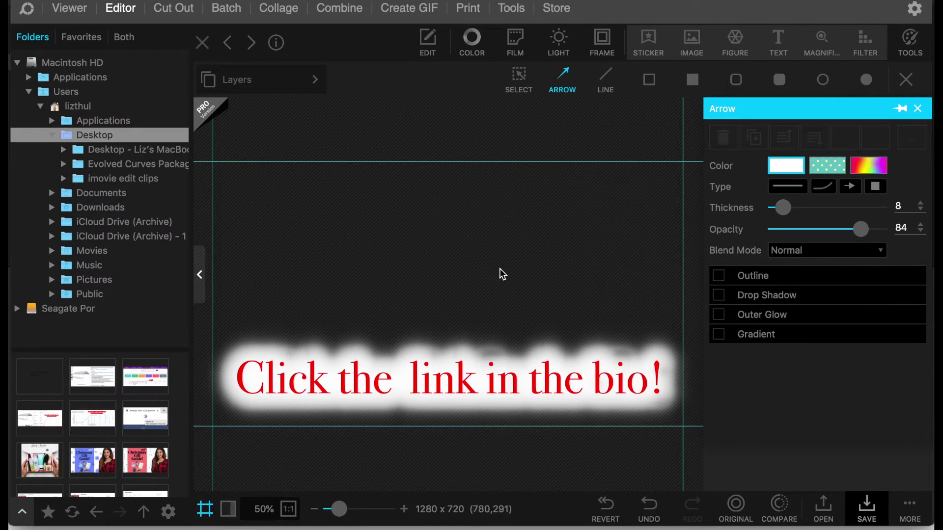
pyautogui.press('Escape')
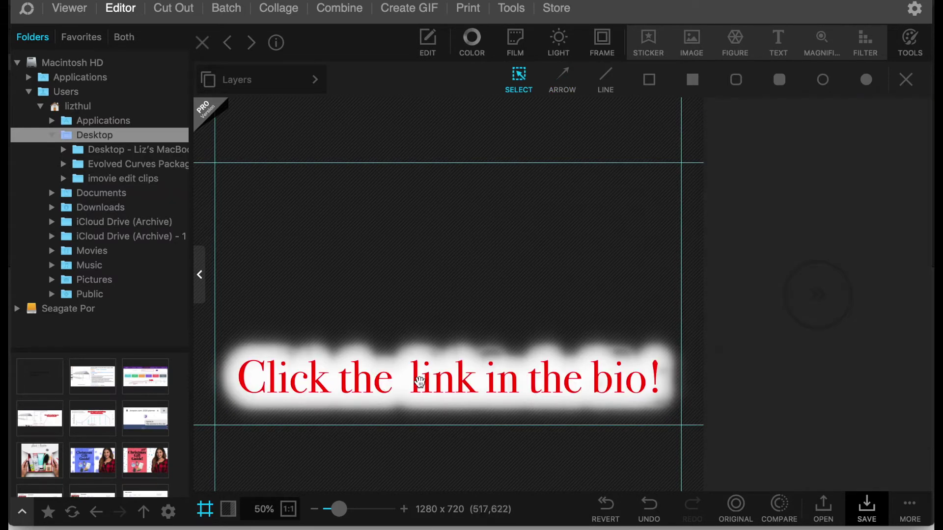
pyautogui.click(452, 379)
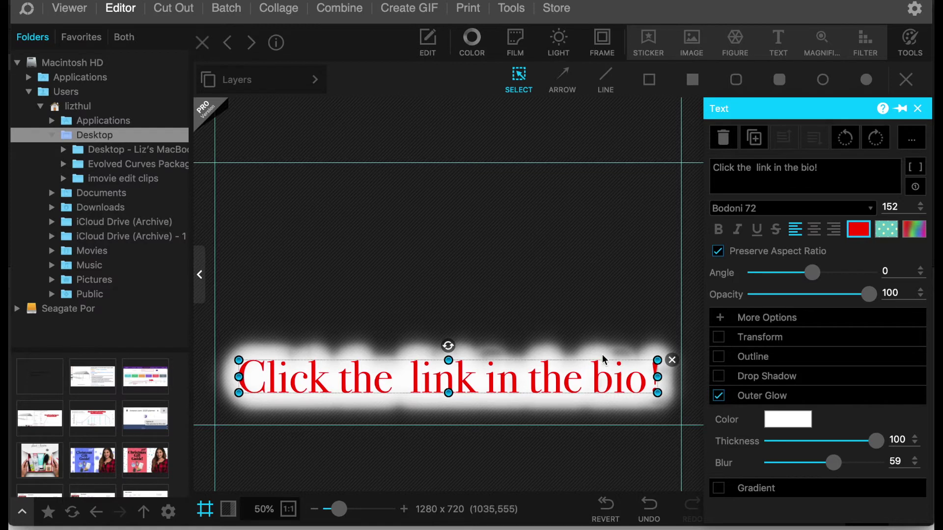
# - Draw a white box above the caption and place a smaller, glow-free copy of the caption on it
pyautogui.click(692, 79)
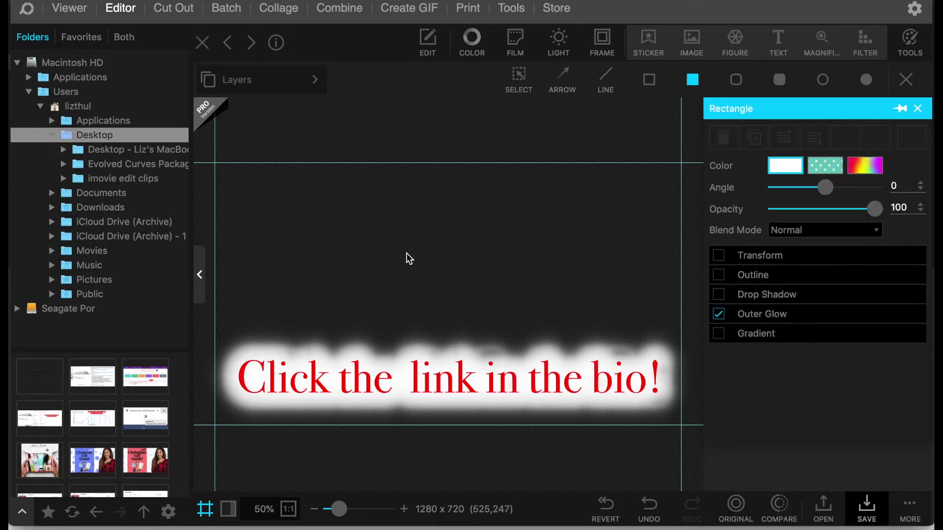
pyautogui.moveTo(250, 248); pyautogui.dragTo(639, 311)
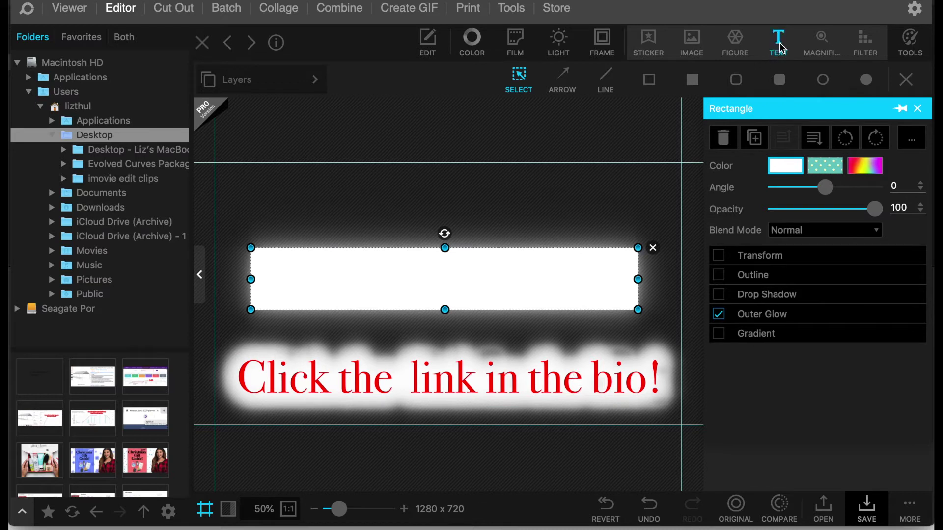
pyautogui.click(596, 372)
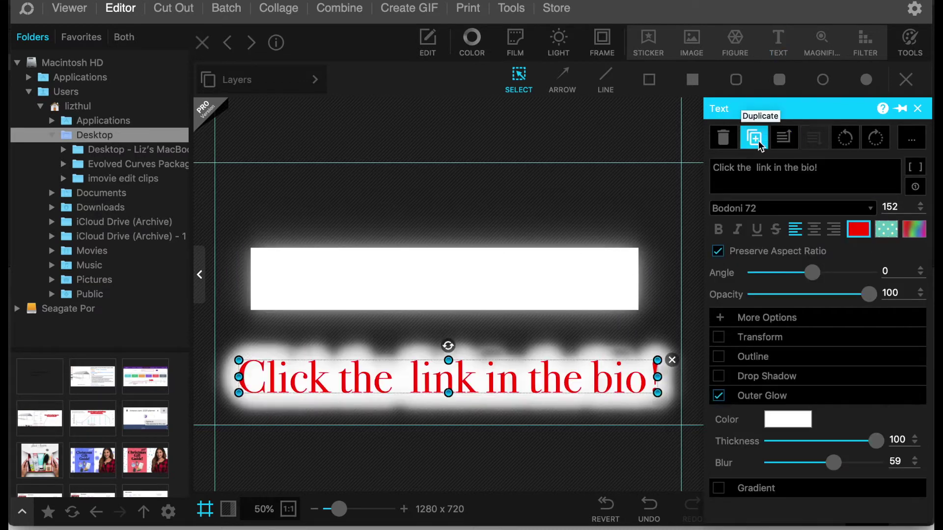
pyautogui.click(759, 140)
pyautogui.moveTo(570, 389); pyautogui.dragTo(573, 288)
pyautogui.click(719, 395)
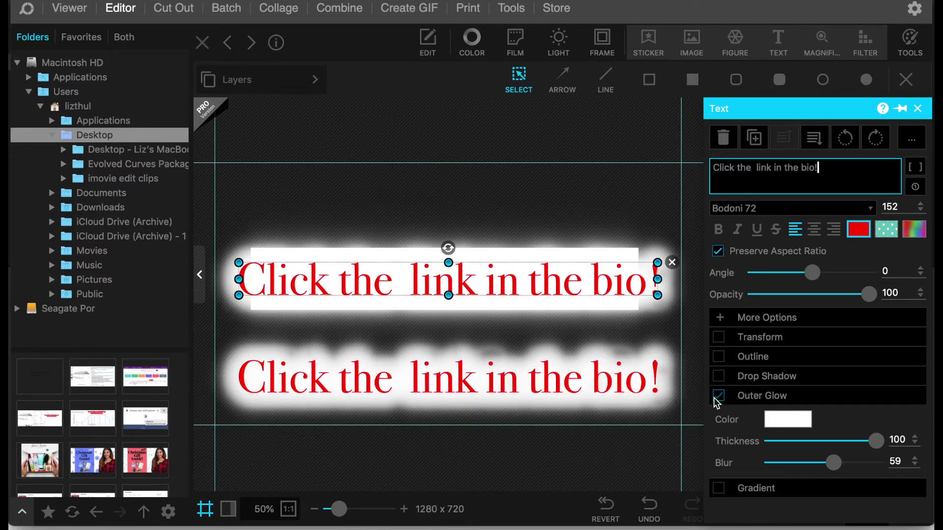
pyautogui.moveTo(655, 263); pyautogui.dragTo(582, 280)
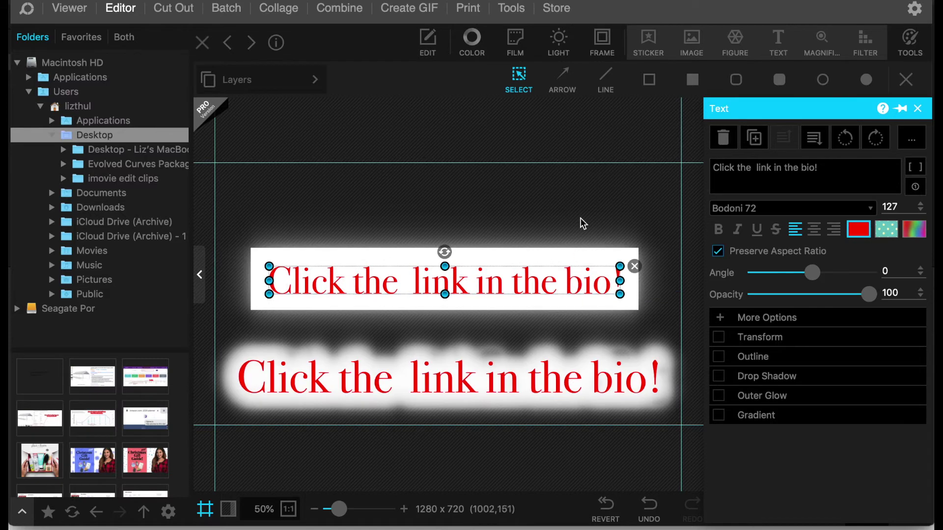
pyautogui.click(666, 284)
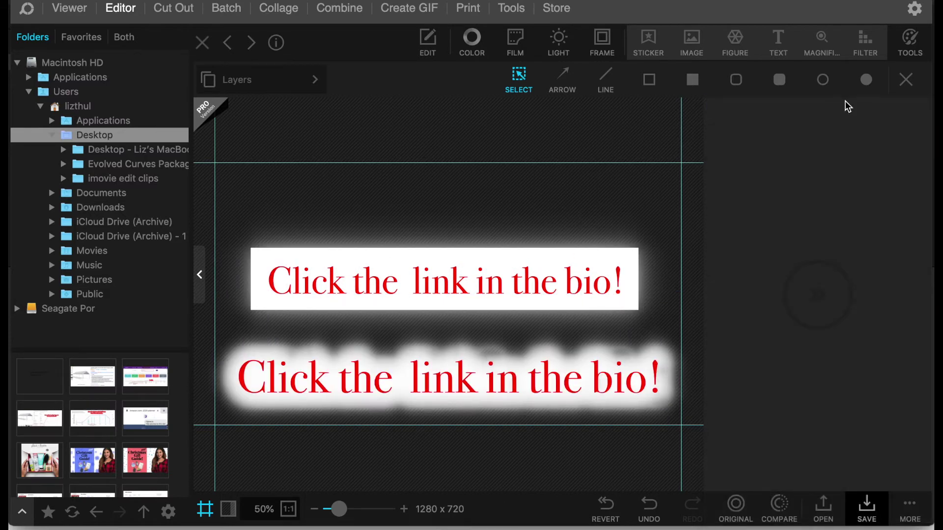
# - Draw a white filled circle above the top caption, then delete it
pyautogui.click(866, 82)
pyautogui.moveTo(347, 202); pyautogui.dragTo(368, 229)
pyautogui.press('Delete')
# - Remove the rectangle outline, the top caption copy and its white box, leaving only the glowing caption
pyautogui.click(650, 81)
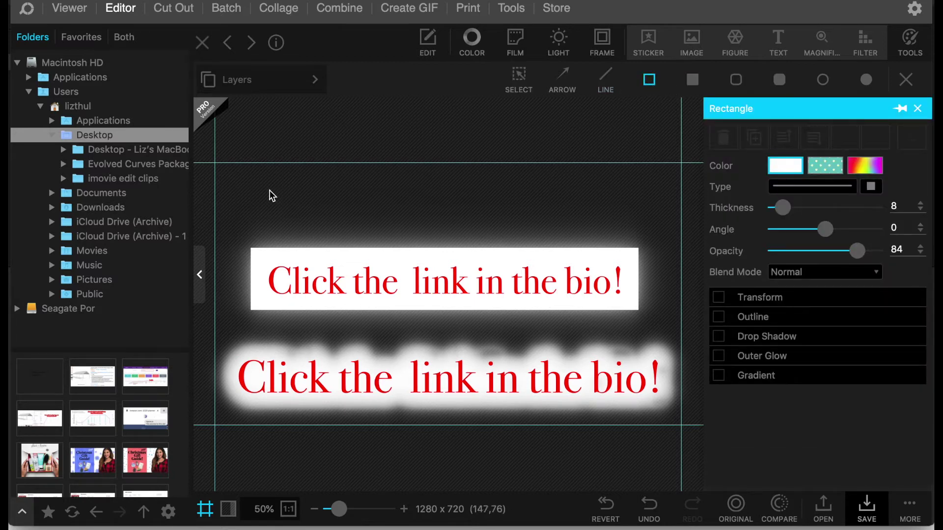
pyautogui.moveTo(269, 191)
pyautogui.mouseDown()
pyautogui.moveTo(571, 205)
pyautogui.moveTo(621, 226)
pyautogui.mouseUp()
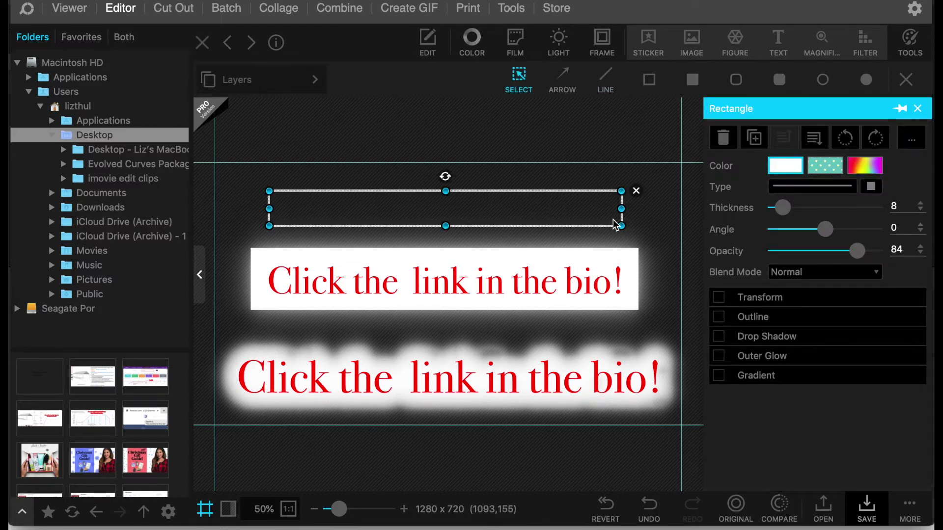
pyautogui.press('Delete')
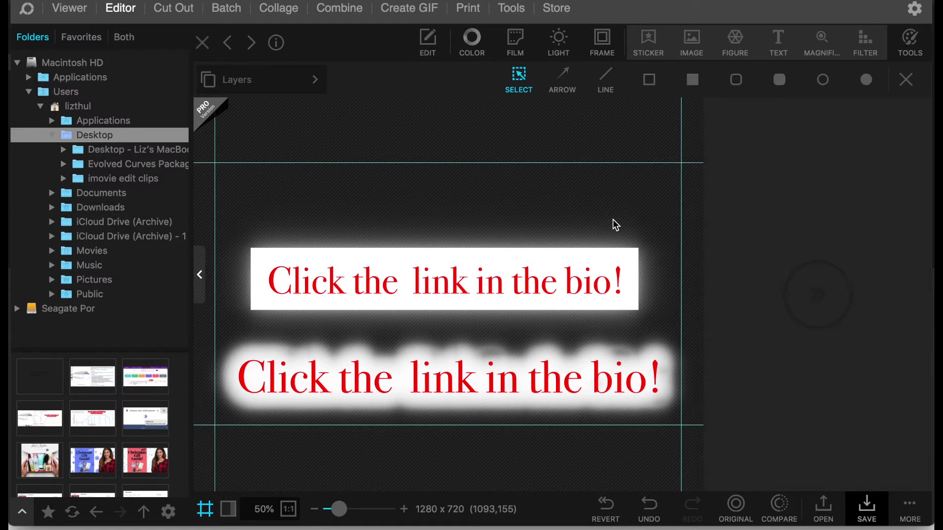
pyautogui.click(554, 281)
pyautogui.press('Delete')
pyautogui.click(556, 285)
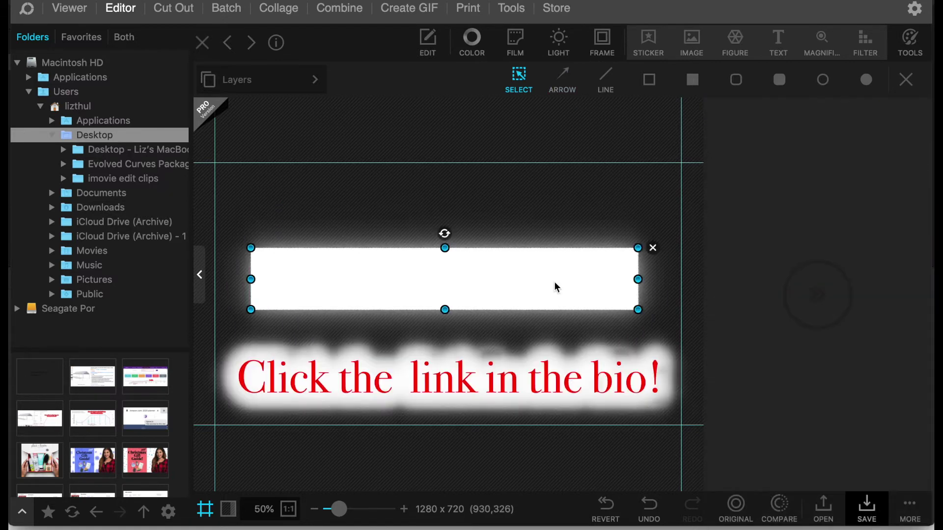
pyautogui.press('Delete')
# - Draw a red arrow with thickness 33 pointing down at the caption's left end
pyautogui.click(562, 81)
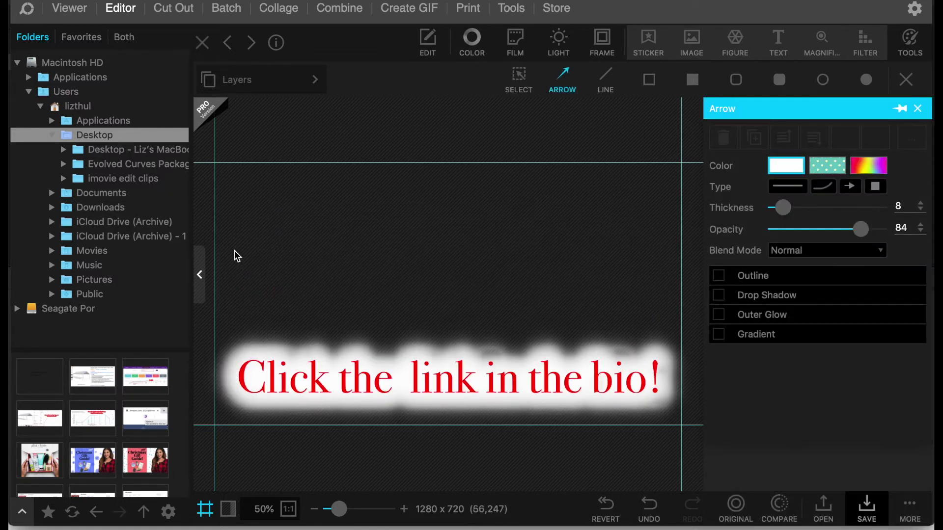
pyautogui.moveTo(264, 332); pyautogui.dragTo(263, 332)
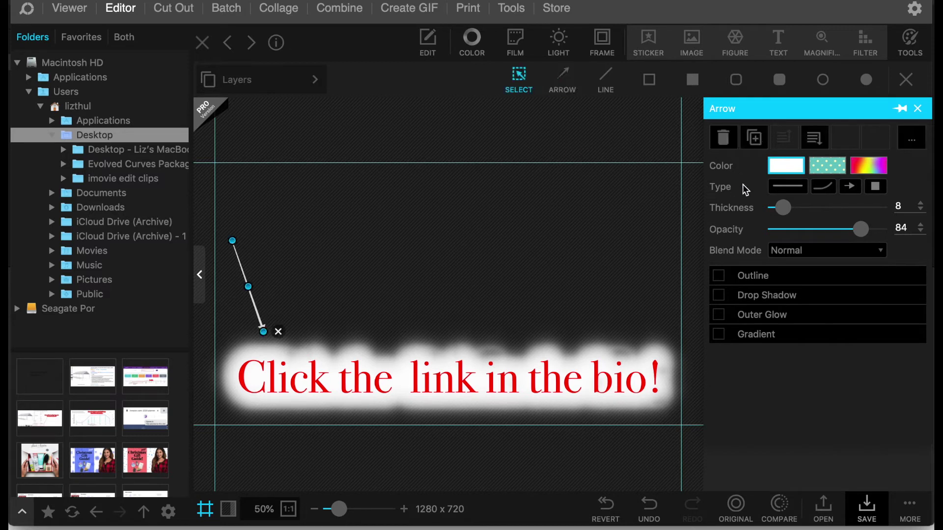
pyautogui.moveTo(785, 209); pyautogui.dragTo(814, 211)
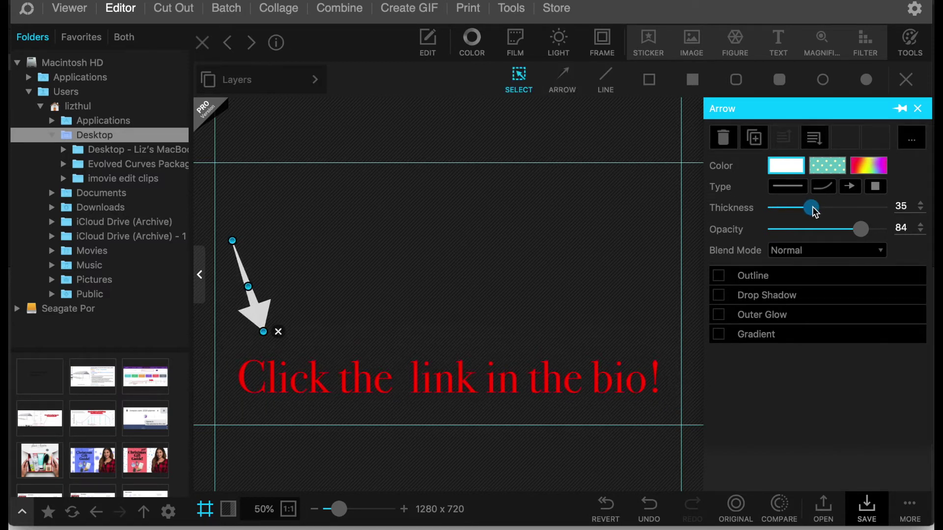
pyautogui.click(786, 167)
pyautogui.click(728, 219)
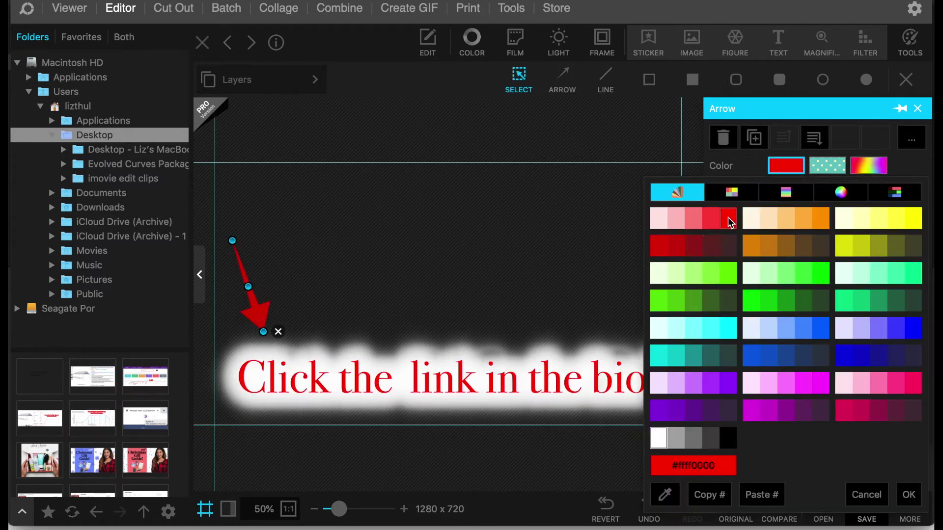
pyautogui.click(637, 258)
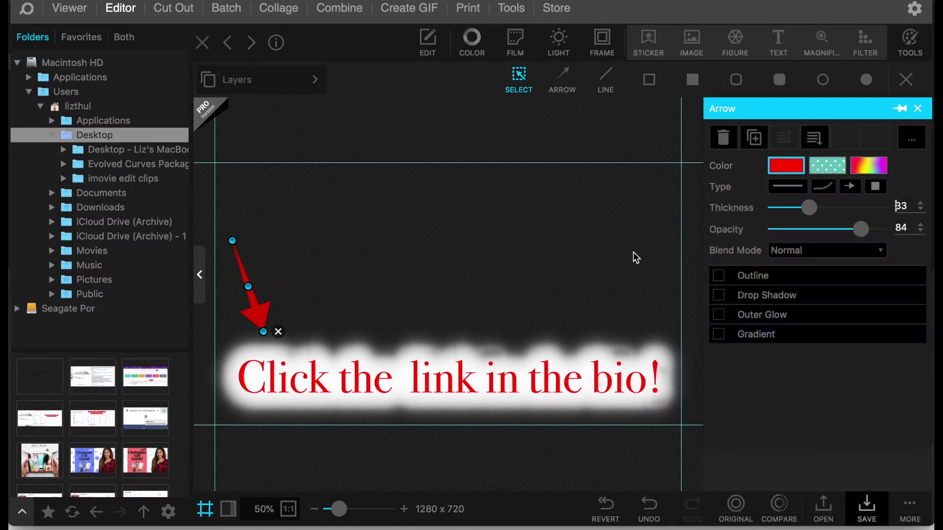
# - Duplicate the red arrow and angle the copy down toward the caption's right end
pyautogui.click(754, 138)
pyautogui.moveTo(263, 324); pyautogui.dragTo(600, 324)
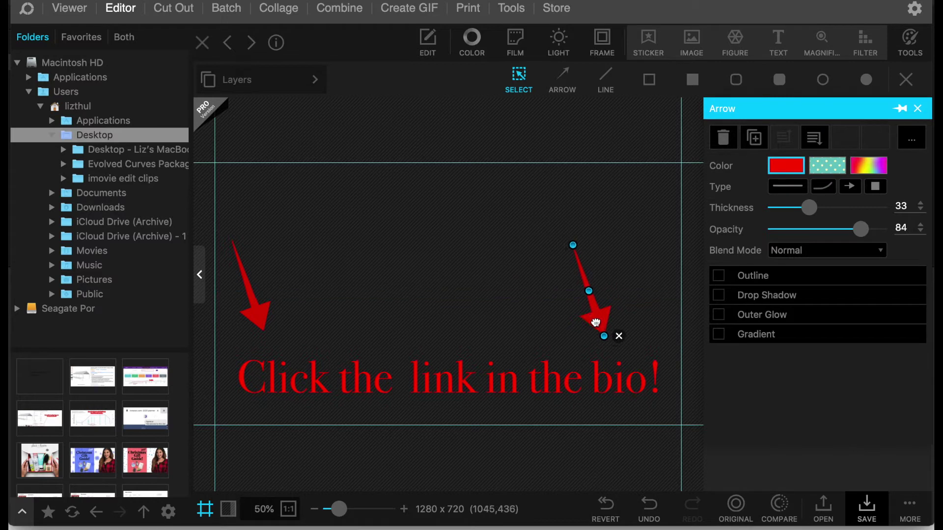
pyautogui.moveTo(575, 249); pyautogui.dragTo(650, 251)
pyautogui.moveTo(616, 325)
pyautogui.mouseDown()
pyautogui.moveTo(625, 316)
pyautogui.moveTo(631, 331)
pyautogui.mouseUp()
pyautogui.click(563, 242)
pyautogui.click(562, 255)
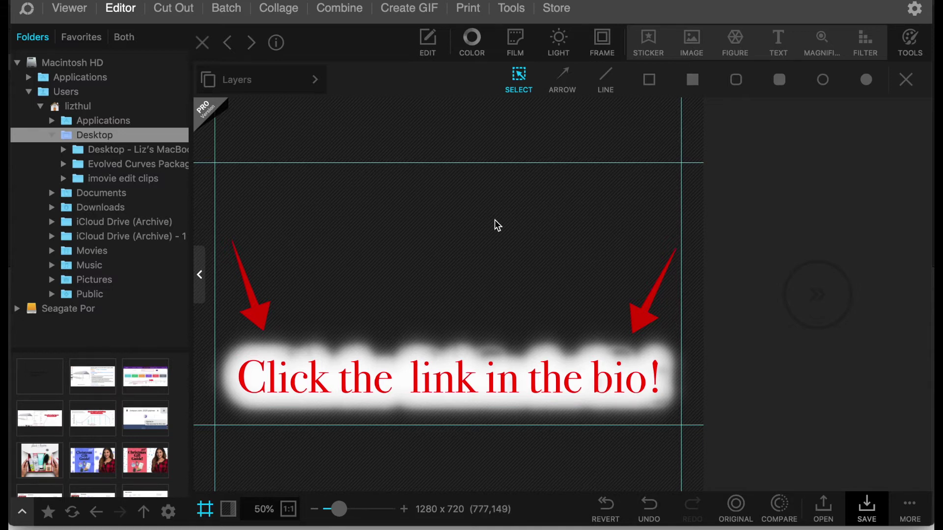
# - Save the image without enlarging as a PNG named 'imovie example text' on the Desktop
pyautogui.click(874, 522)
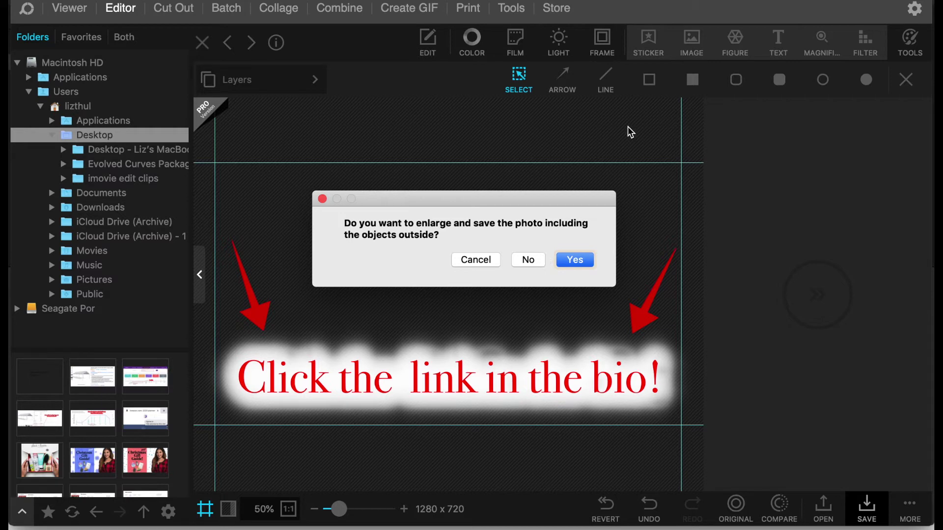
pyautogui.click(527, 259)
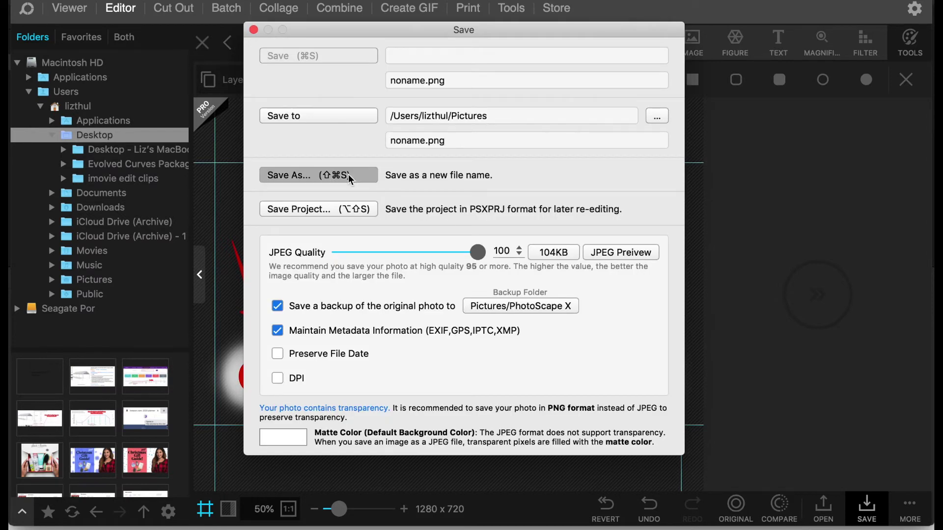
pyautogui.click(349, 175)
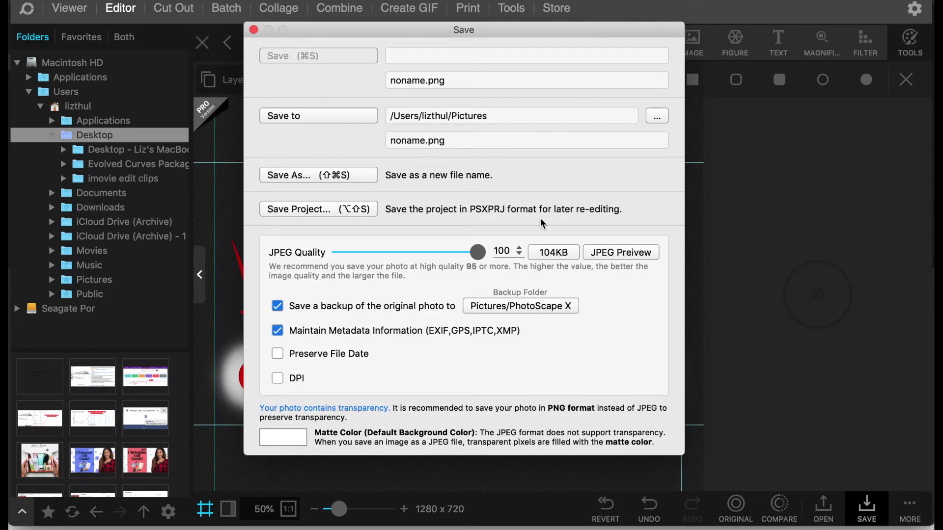
pyautogui.click(333, 294)
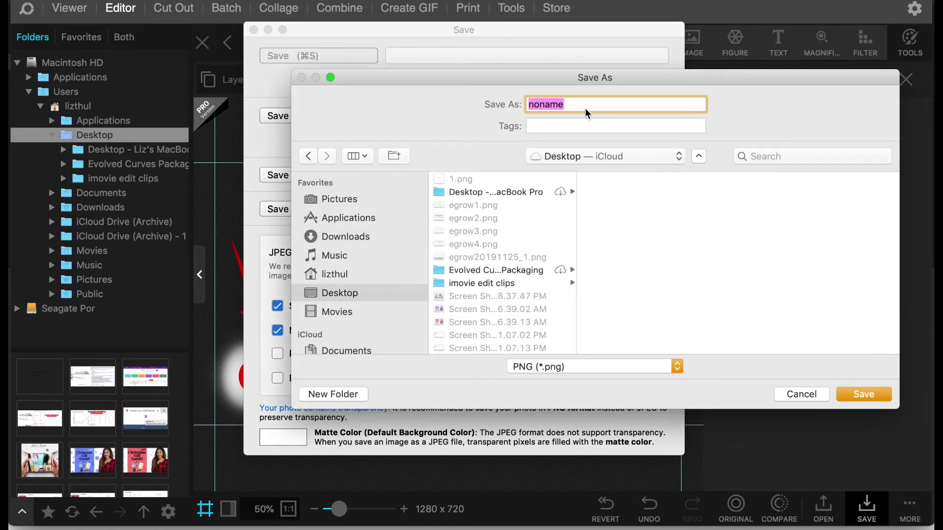
pyautogui.write('imovie example text')
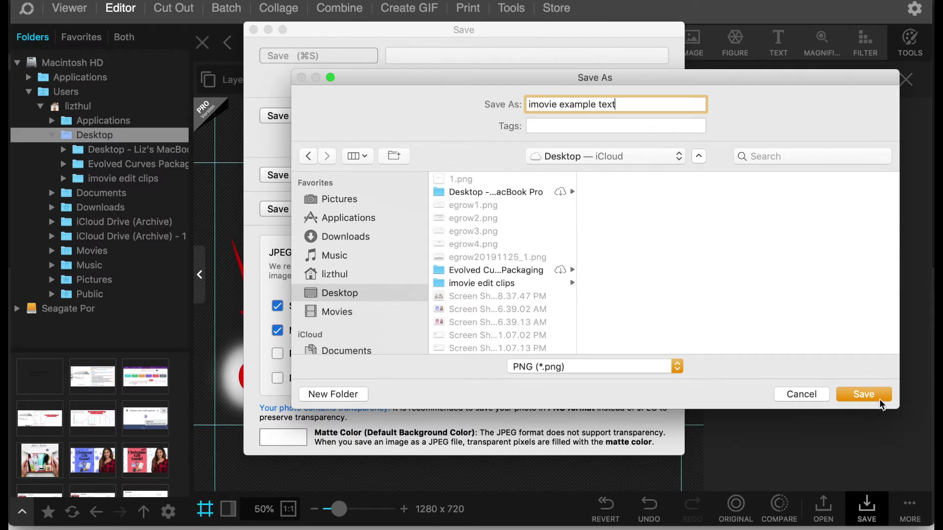
pyautogui.click(881, 404)
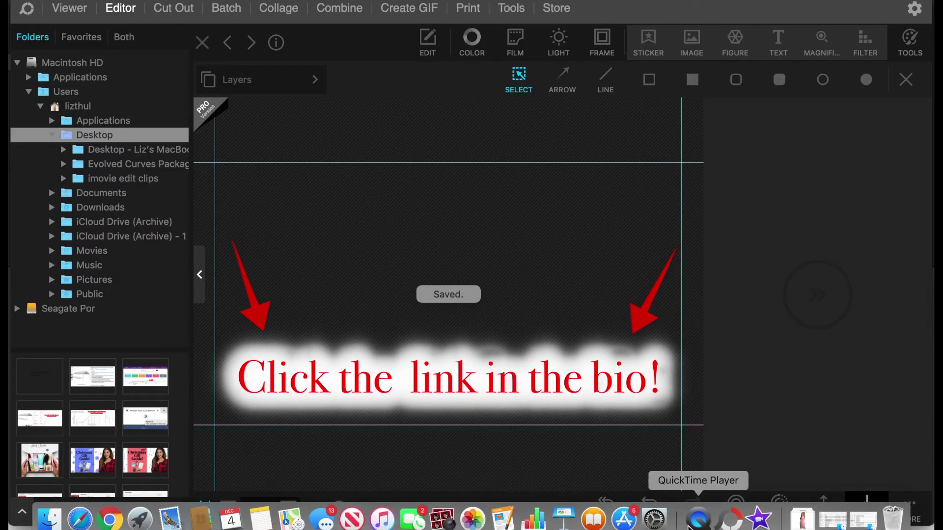
# - Import imovie example text.png from the Desktop into iMovie and place it above the talking-head clip
pyautogui.click(759, 518)
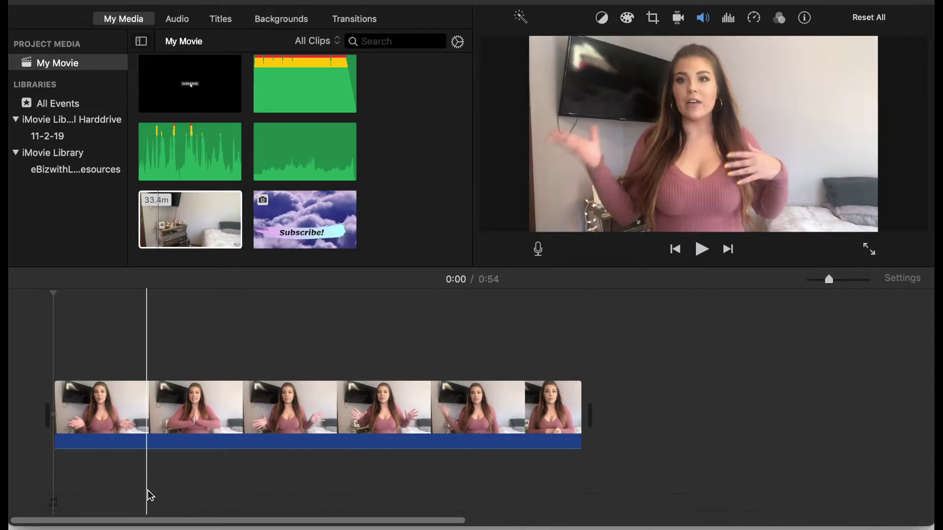
pyautogui.click(49, 524)
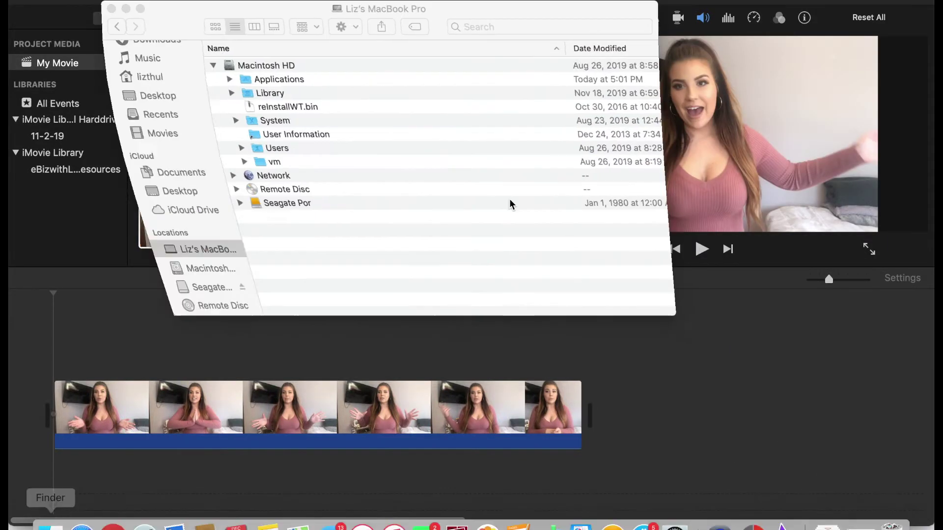
pyautogui.click(150, 95)
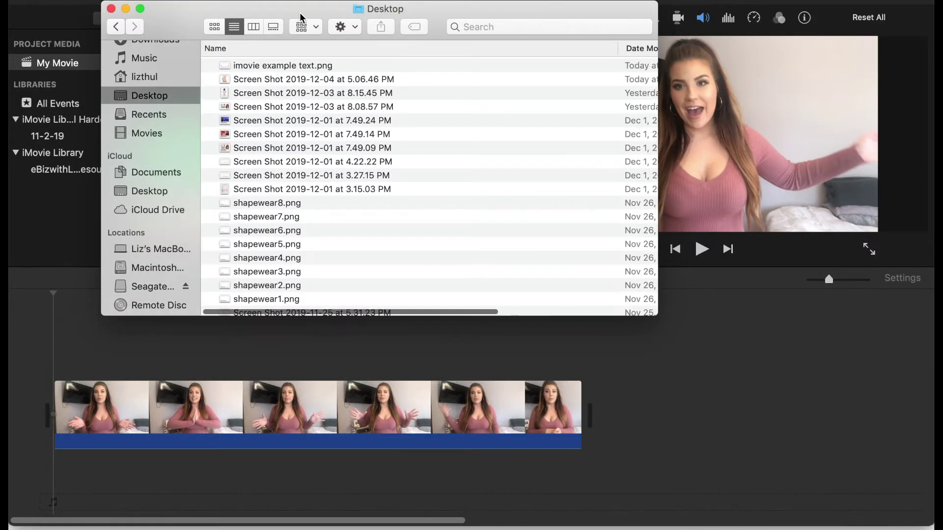
pyautogui.moveTo(305, 11); pyautogui.dragTo(728, 44)
pyautogui.click(695, 100)
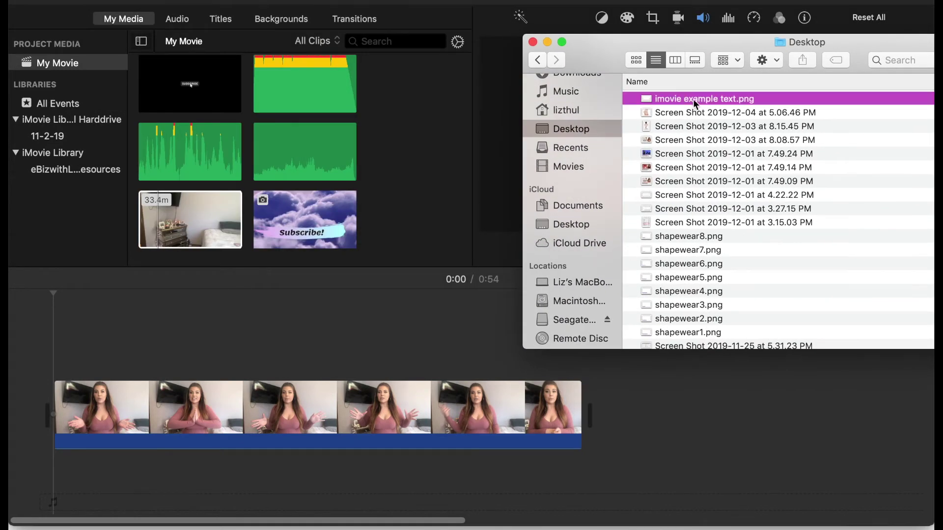
pyautogui.moveTo(638, 111); pyautogui.dragTo(432, 216)
pyautogui.click(431, 216)
pyautogui.moveTo(176, 221); pyautogui.dragTo(92, 338)
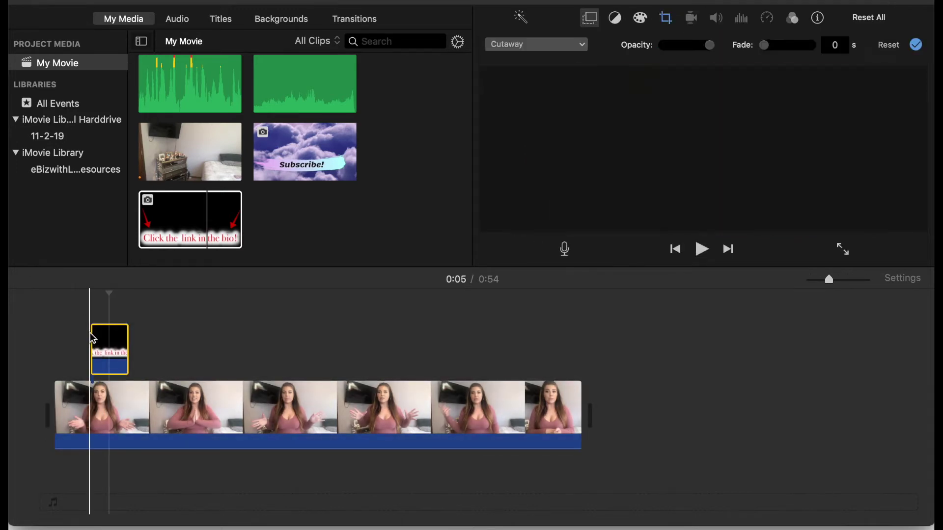
# - Set the overlay back to Fit after trying Crop to Fill, then play back to preview it
pyautogui.click(666, 18)
pyautogui.click(530, 49)
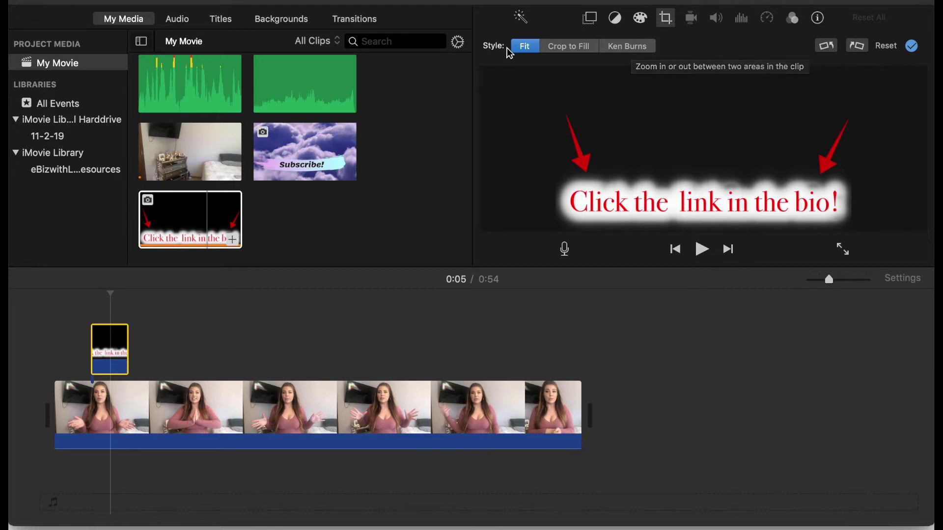
pyautogui.click(560, 47)
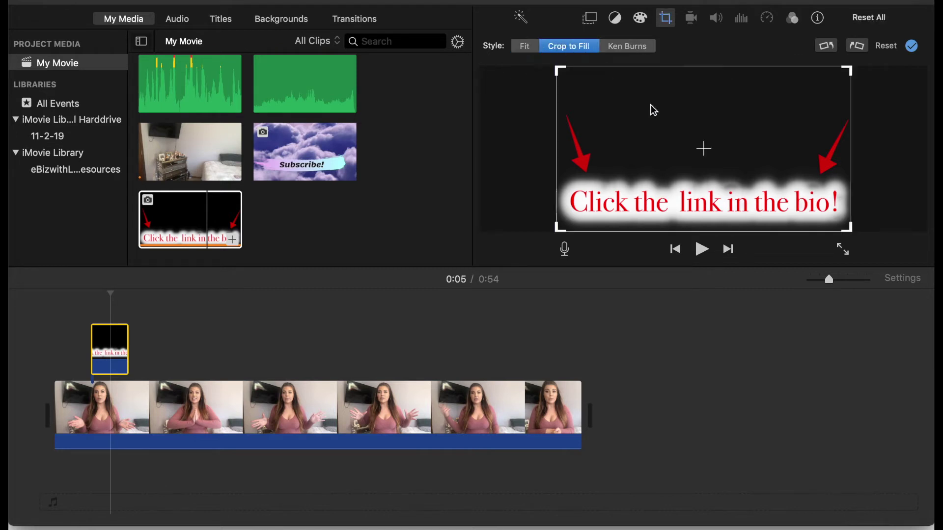
pyautogui.moveTo(560, 73); pyautogui.dragTo(526, 67)
pyautogui.click(526, 47)
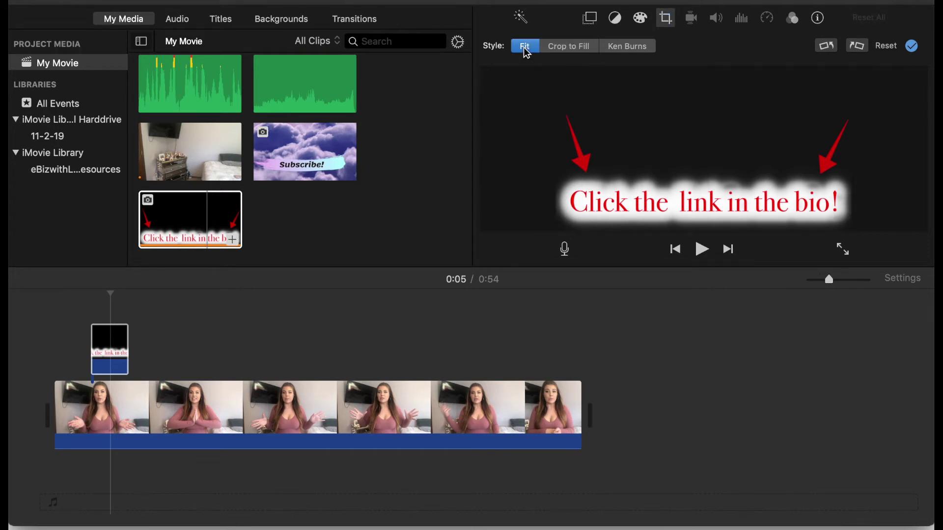
pyautogui.click(82, 336)
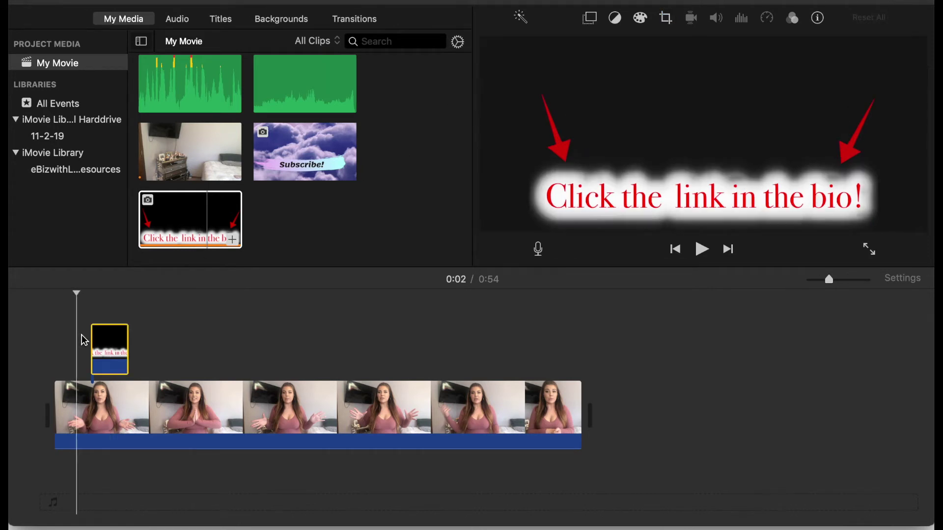
pyautogui.press('space')
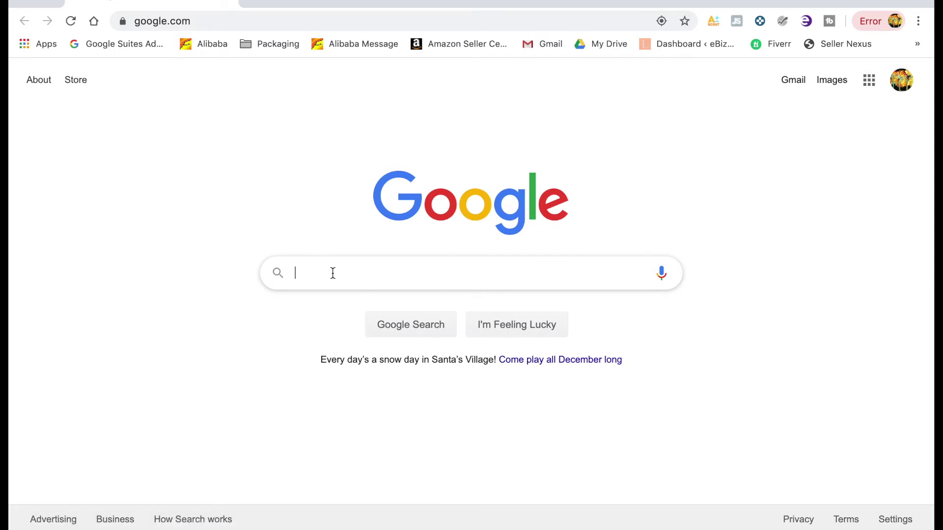
# - Search Google Images for 'snacking gif' and save the cheese-puff GIF to Downloads as giphy
pyautogui.write('snacking gif')
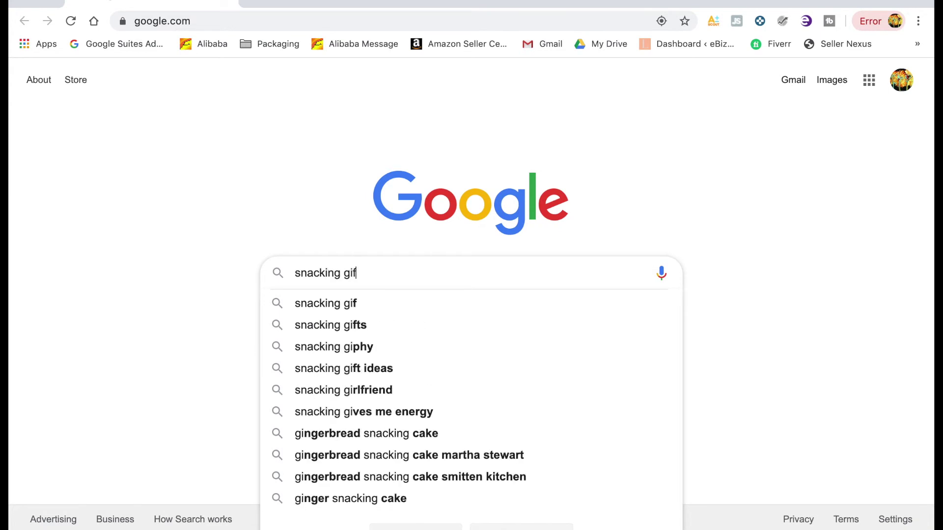
pyautogui.press('Return')
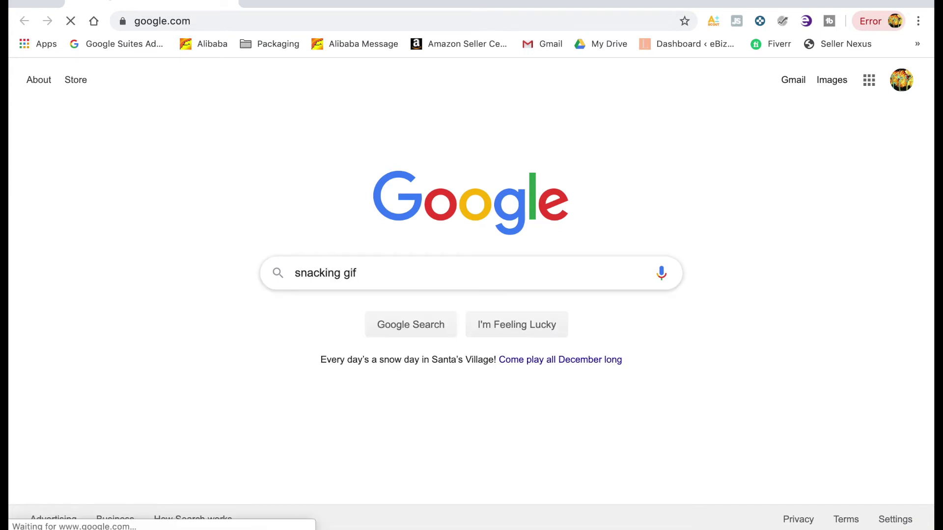
pyautogui.click(290, 299)
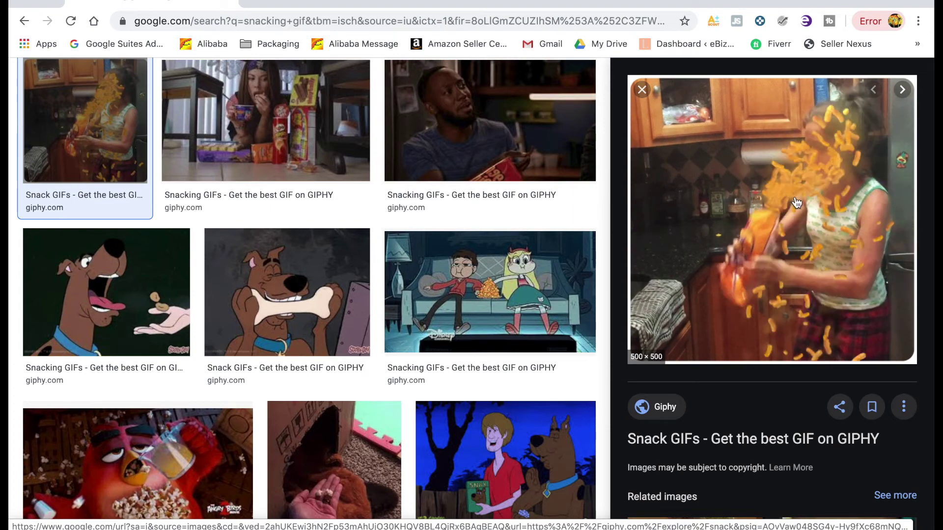
pyautogui.rightClick(783, 189)
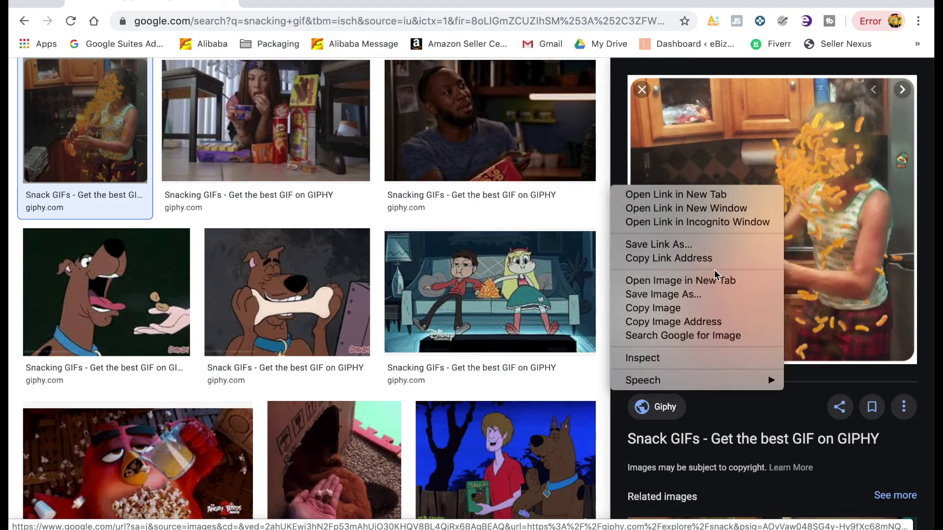
pyautogui.click(706, 295)
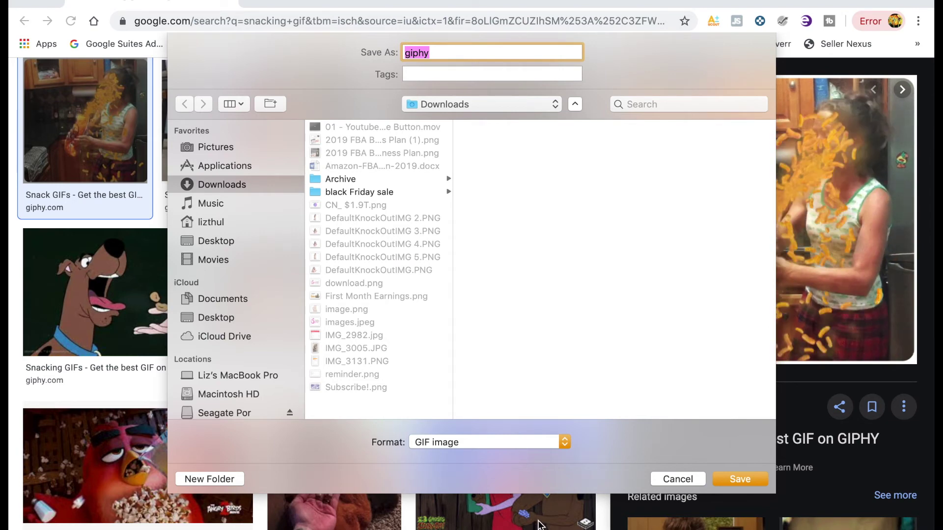
pyautogui.click(738, 480)
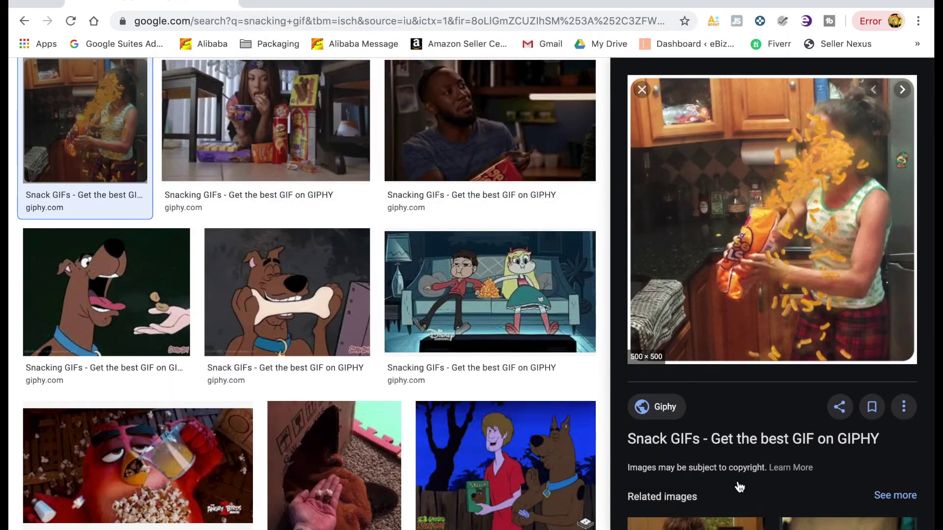
pyautogui.click(784, 520)
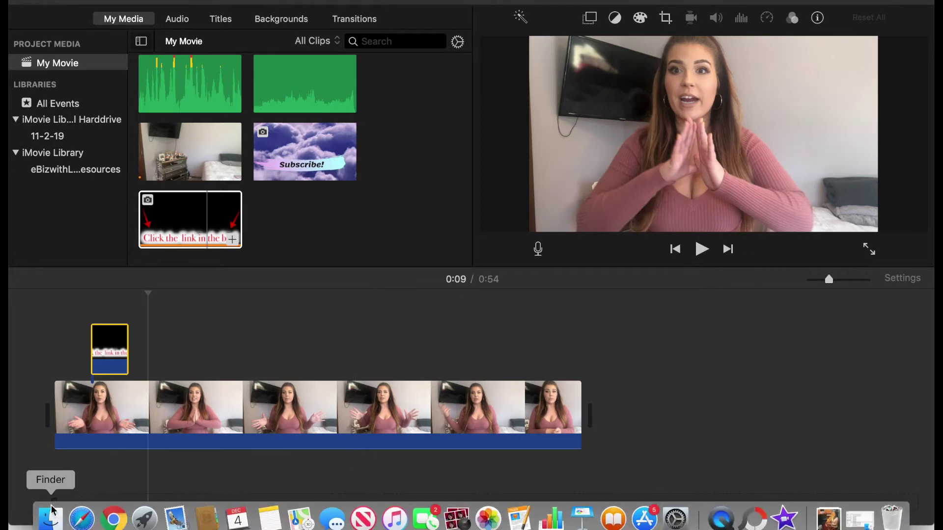
# - Import giphy.gif from Downloads and place the 2.0 s clip above the talking-head clip
pyautogui.click(51, 517)
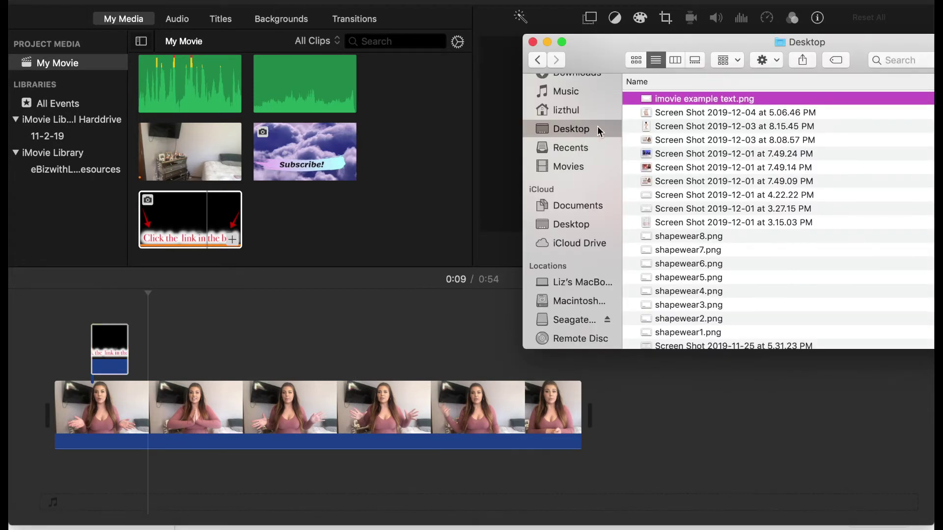
pyautogui.press('alt+super+l')
pyautogui.moveTo(398, 214); pyautogui.dragTo(398, 214)
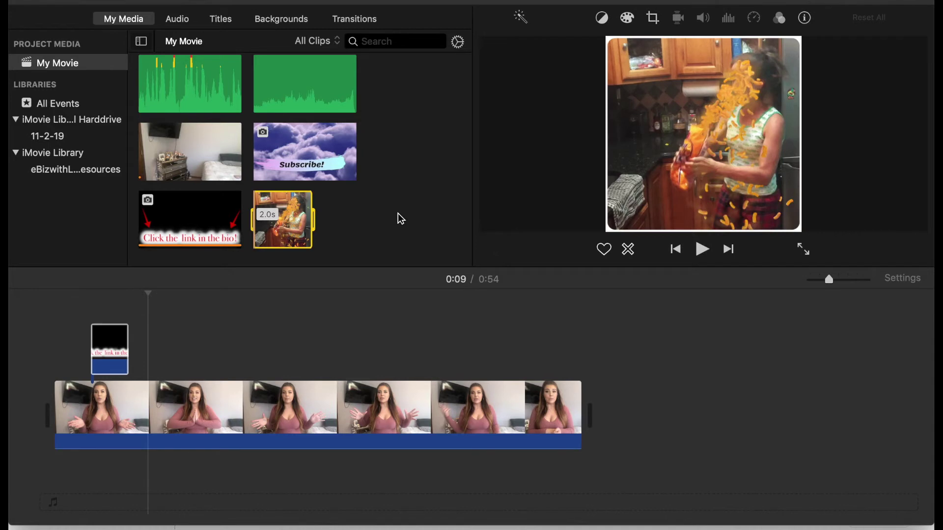
pyautogui.moveTo(280, 220); pyautogui.dragTo(173, 327)
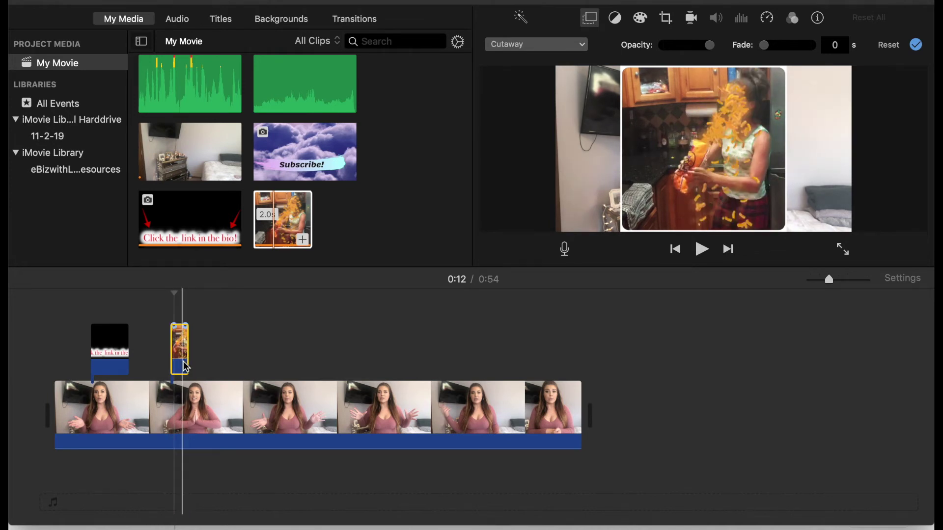
# - Make the GIF clip a Picture in Picture inset, enlarge it, and move it top-left
pyautogui.click(668, 21)
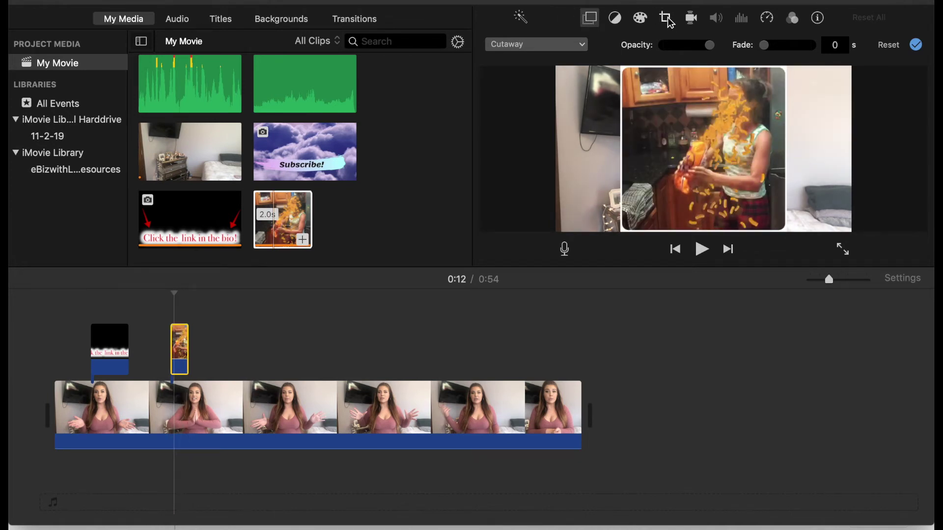
pyautogui.click(592, 19)
pyautogui.click(548, 47)
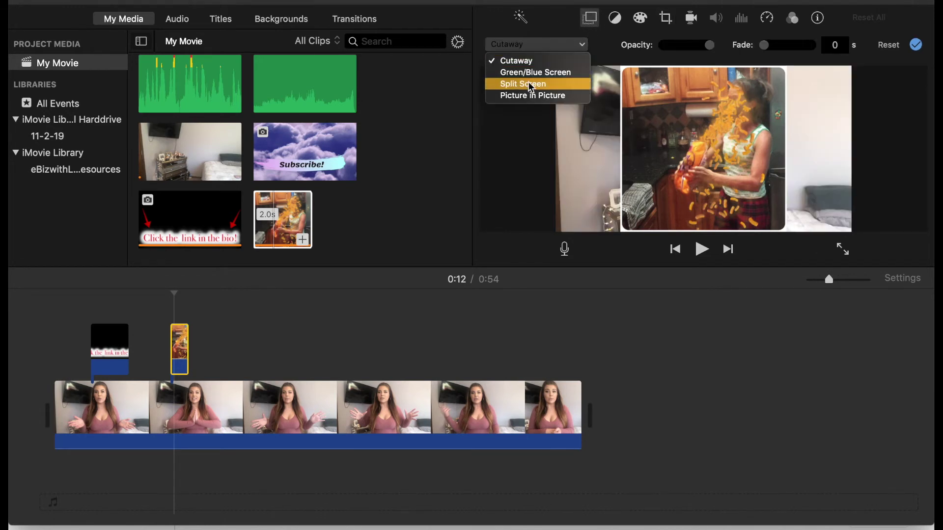
pyautogui.click(529, 97)
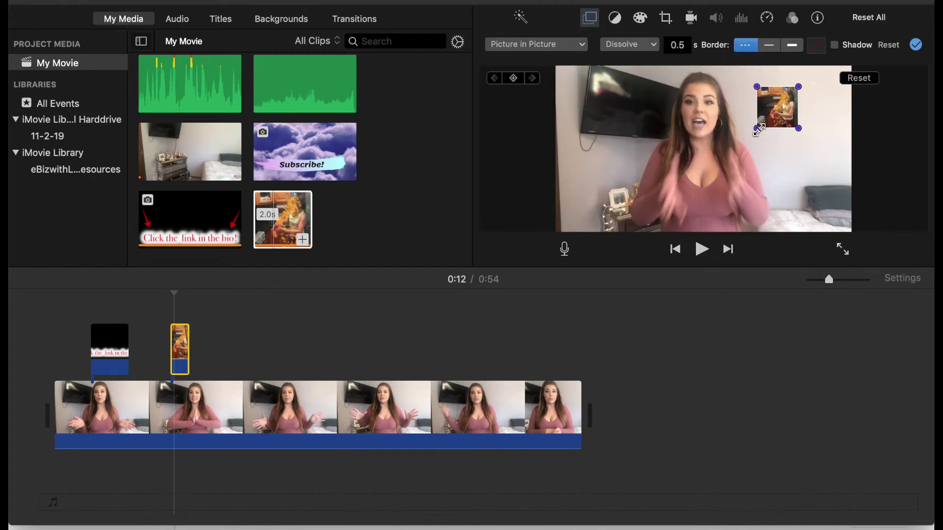
pyautogui.moveTo(758, 129); pyautogui.dragTo(716, 169)
pyautogui.moveTo(757, 142); pyautogui.dragTo(792, 130)
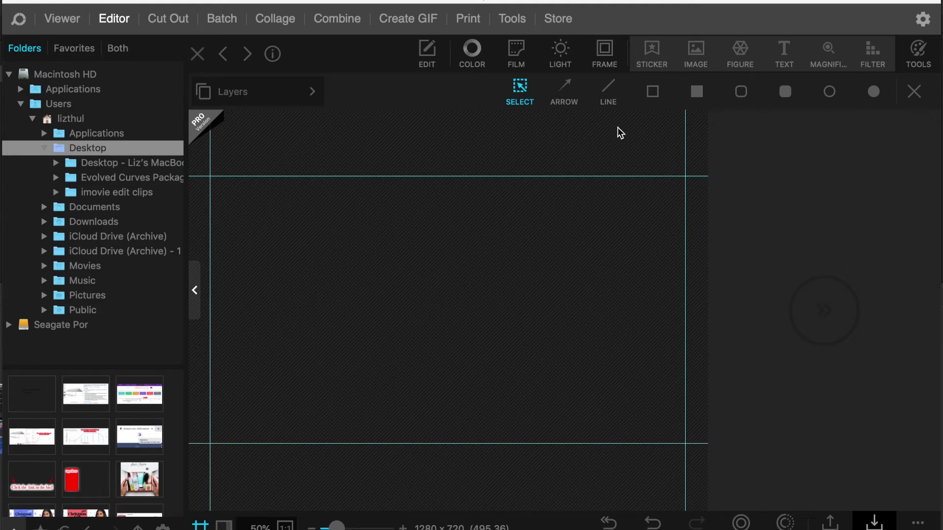
# - Draw a tall red filled rectangle on the canvas's left with Outer Glow turned off
pyautogui.click(697, 92)
pyautogui.moveTo(233, 190); pyautogui.dragTo(351, 433)
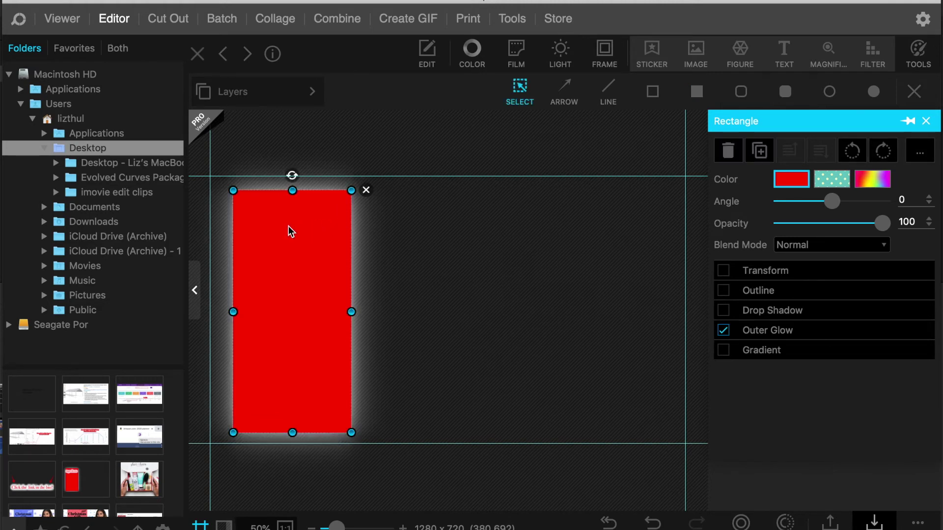
pyautogui.moveTo(290, 231); pyautogui.dragTo(279, 227)
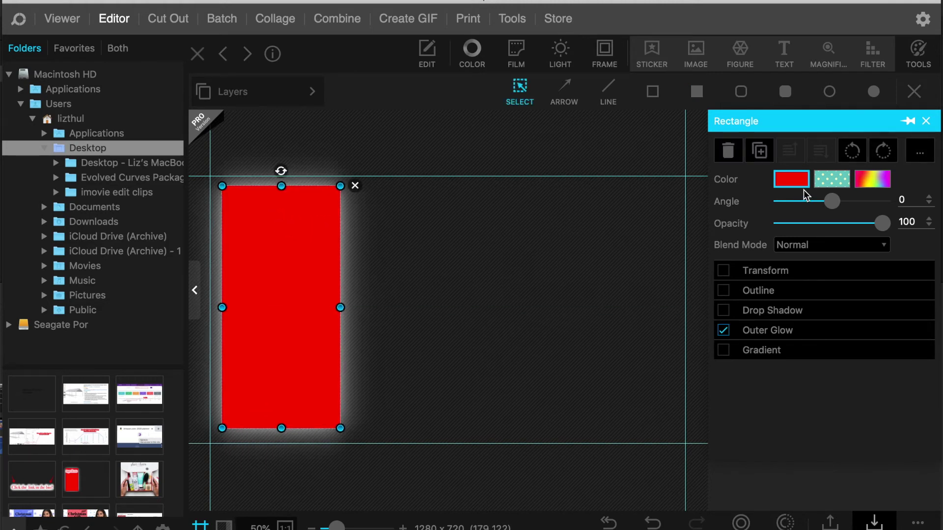
pyautogui.click(723, 329)
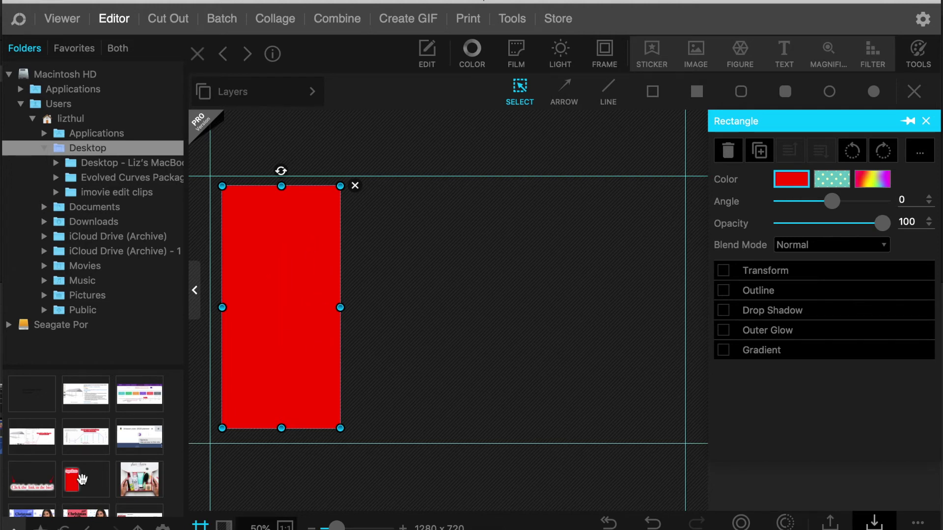
pyautogui.click(107, 526)
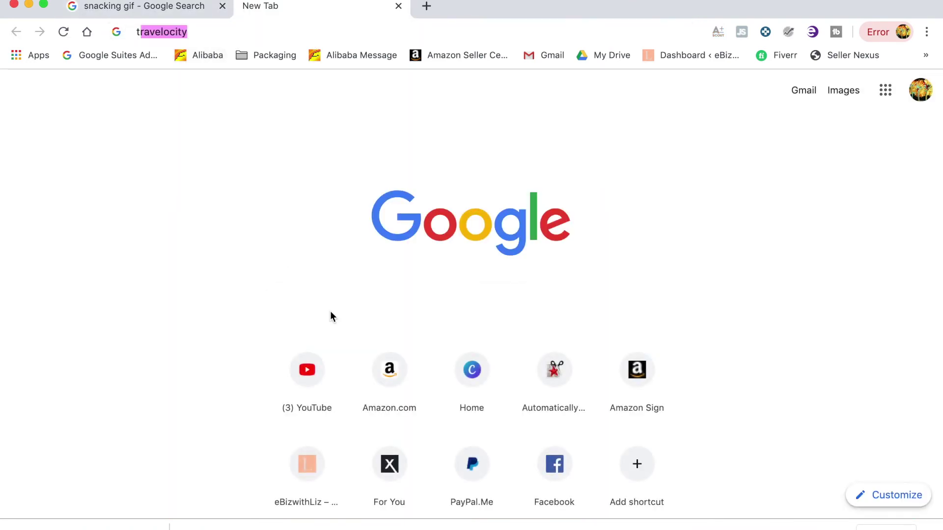
# - Search images for 'turkey illustration' and save the first cartoon turkey to Downloads as a JPEG
pyautogui.write('ustration')
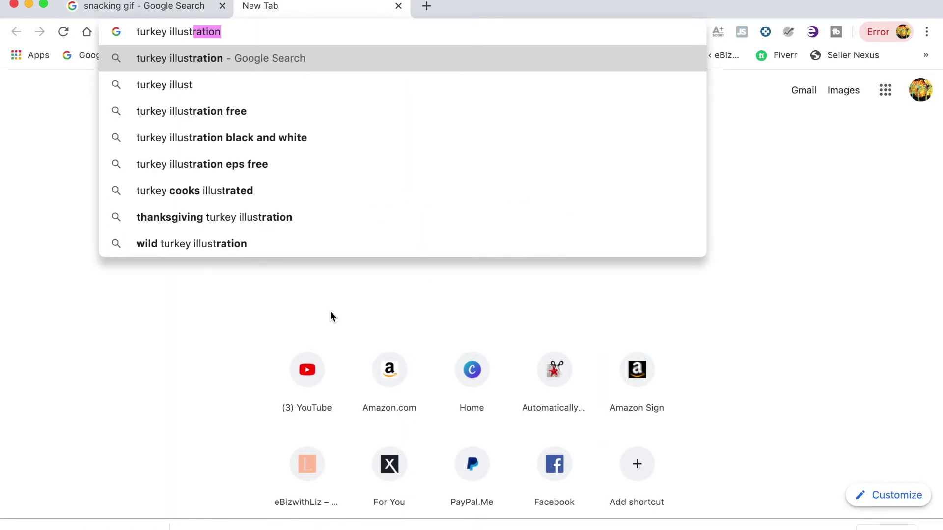
pyautogui.press('Return')
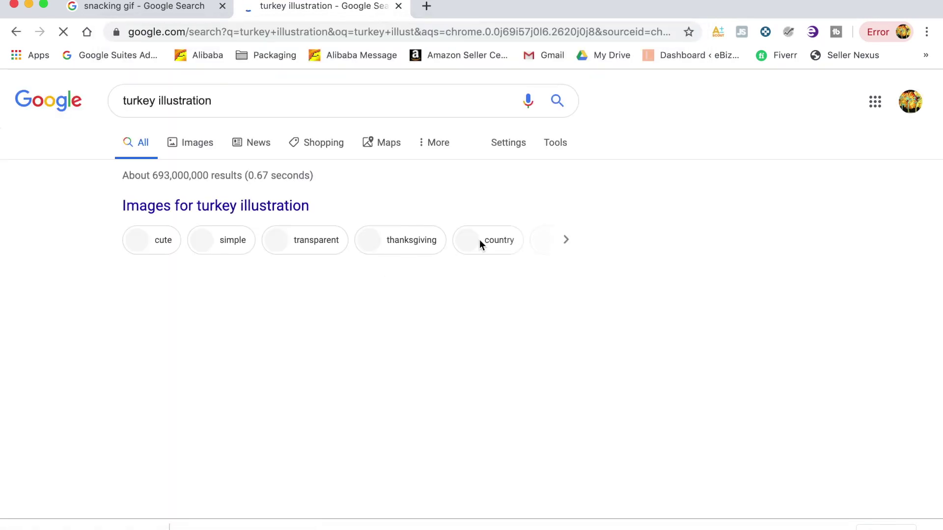
pyautogui.click(278, 327)
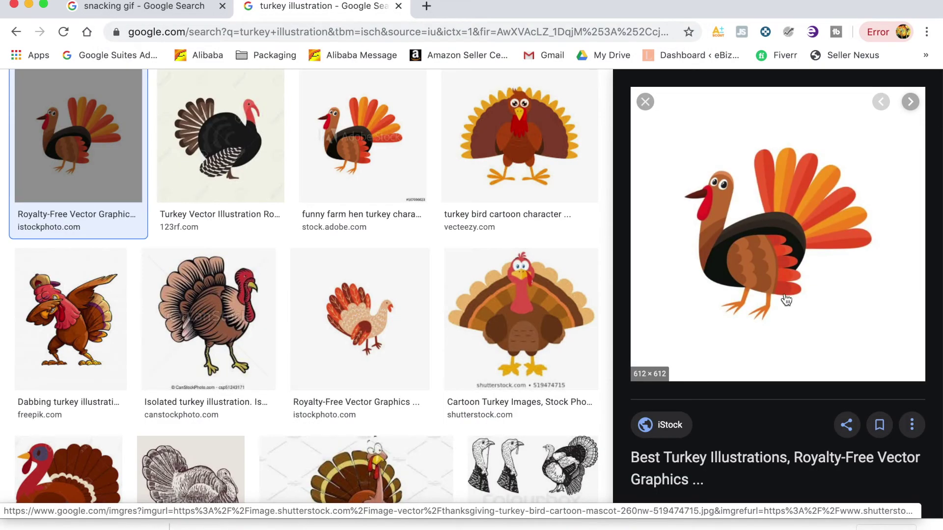
pyautogui.rightClick(785, 294)
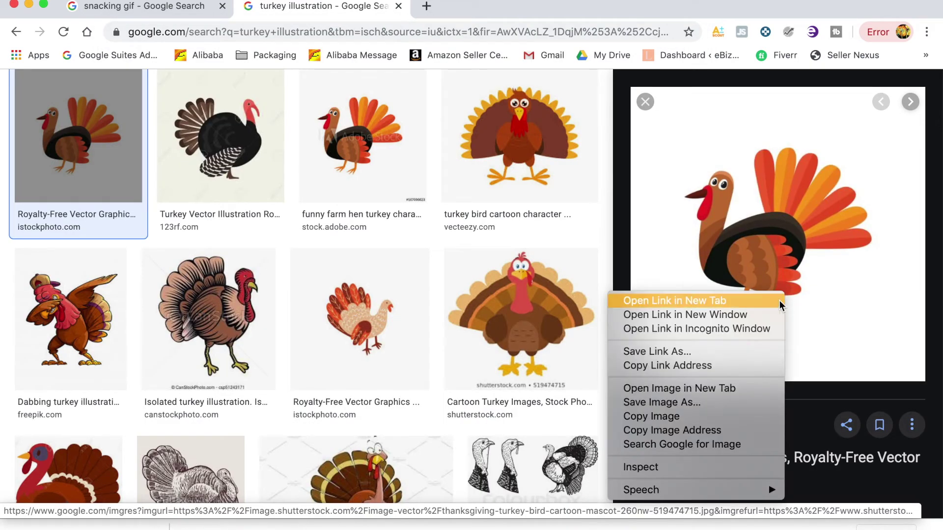
pyautogui.click(706, 403)
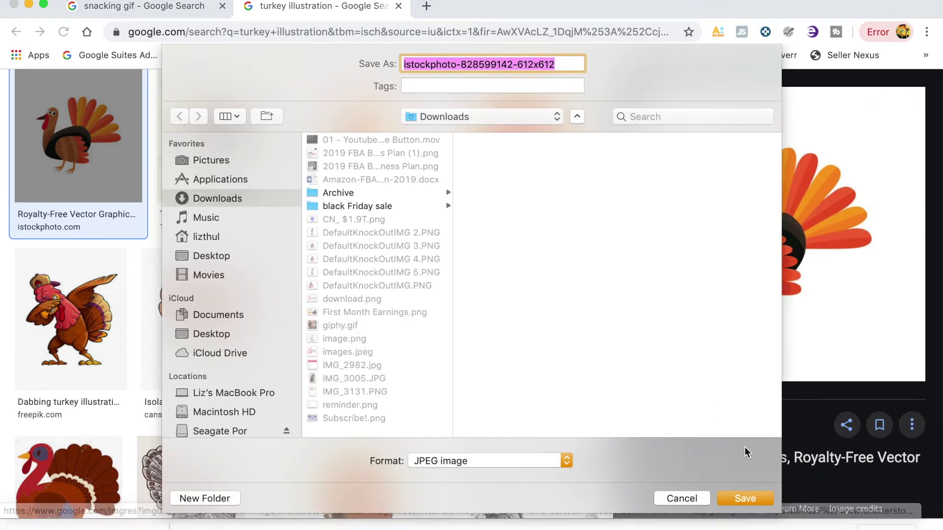
pyautogui.click(736, 499)
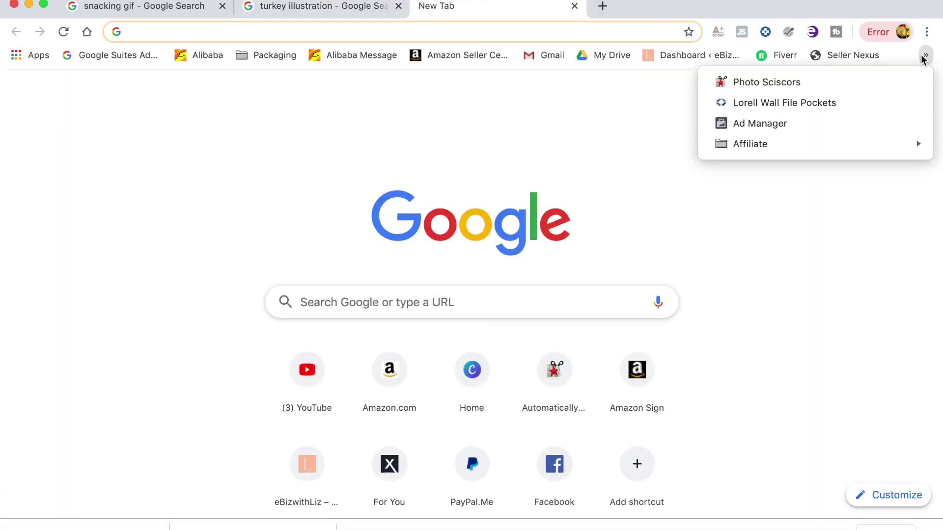
pyautogui.click(812, 88)
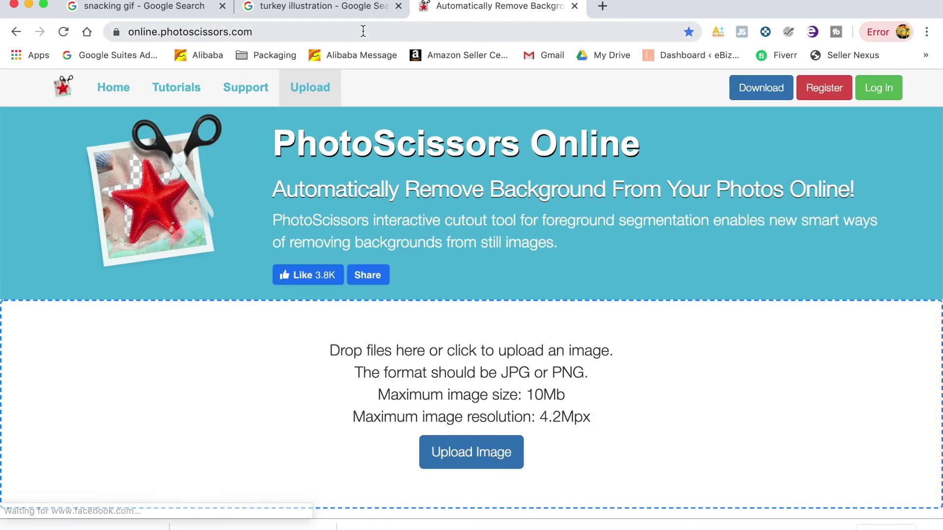
# - Upload the saved turkey JPG to PhotoScissors Online
pyautogui.click(461, 452)
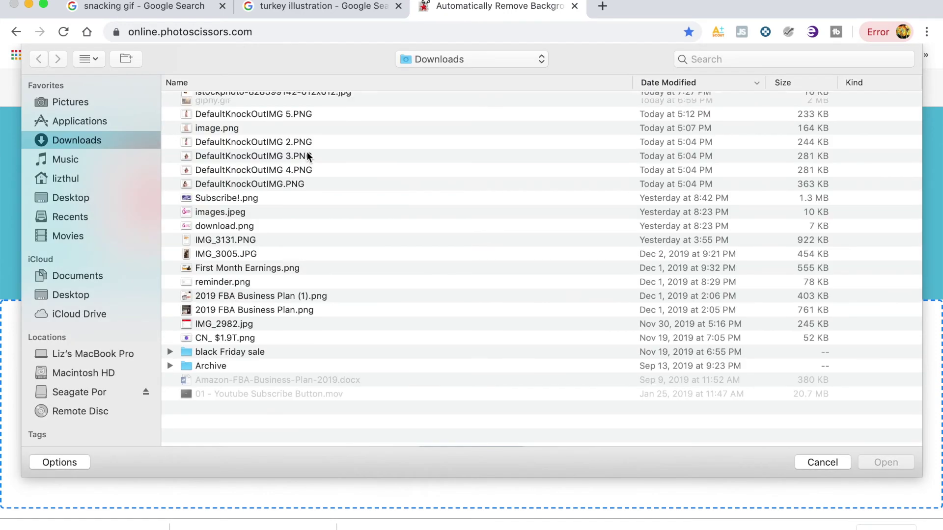
pyautogui.scroll(1, 211, 99)
pyautogui.doubleClick(210, 99)
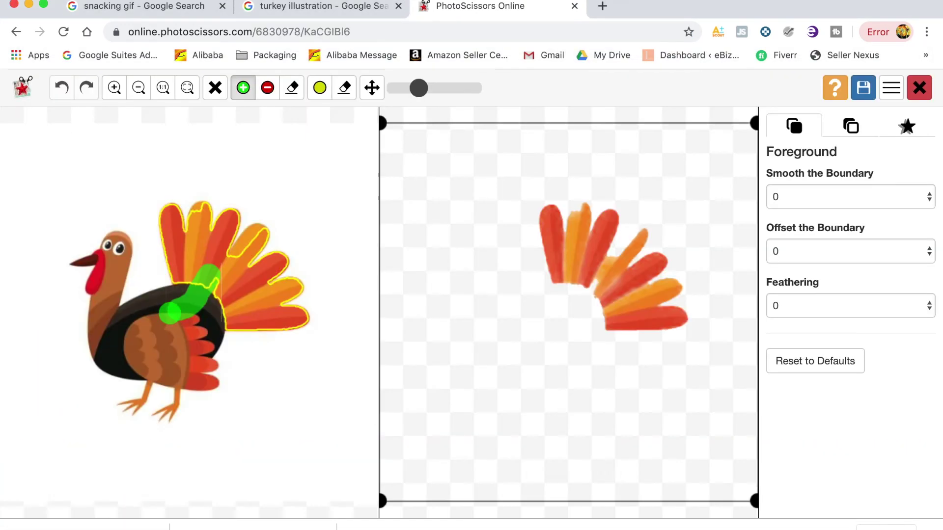
# - Mark the turkey's head, tail and legs as foreground and download the low-resolution cutout
pyautogui.moveTo(203, 310)
pyautogui.mouseDown()
pyautogui.moveTo(111, 339)
pyautogui.moveTo(104, 304)
pyautogui.moveTo(117, 249)
pyautogui.moveTo(104, 324)
pyautogui.moveTo(117, 352)
pyautogui.moveTo(182, 349)
pyautogui.moveTo(198, 326)
pyautogui.moveTo(182, 306)
pyautogui.moveTo(156, 308)
pyautogui.moveTo(138, 321)
pyautogui.moveTo(147, 351)
pyautogui.mouseUp()
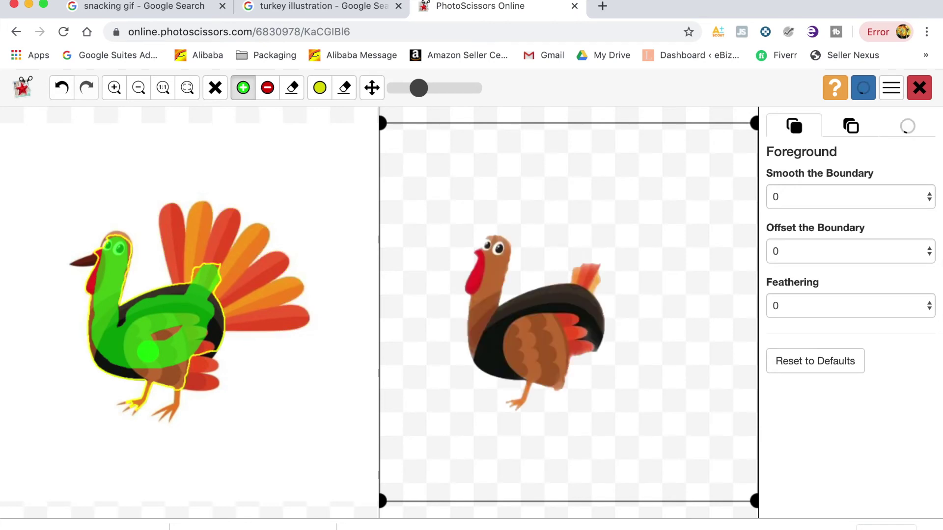
pyautogui.moveTo(148, 351)
pyautogui.mouseDown()
pyautogui.moveTo(204, 312)
pyautogui.moveTo(181, 239)
pyautogui.moveTo(189, 264)
pyautogui.moveTo(203, 228)
pyautogui.moveTo(204, 270)
pyautogui.moveTo(223, 238)
pyautogui.moveTo(215, 286)
pyautogui.moveTo(235, 271)
pyautogui.moveTo(263, 316)
pyautogui.mouseUp()
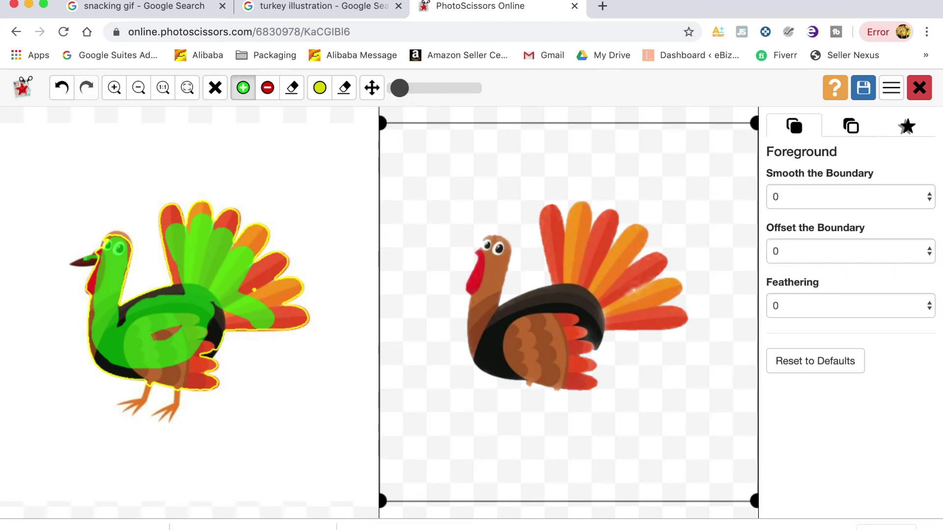
pyautogui.click(87, 87)
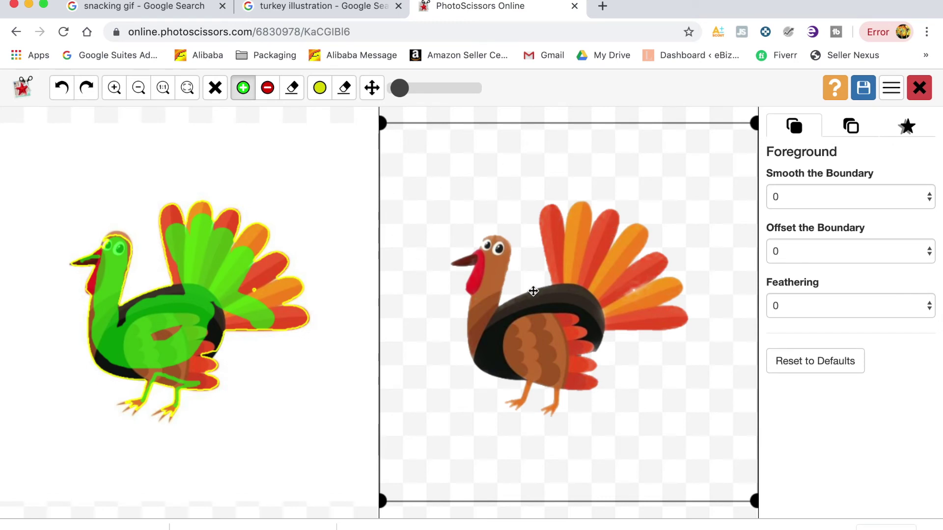
pyautogui.click(863, 89)
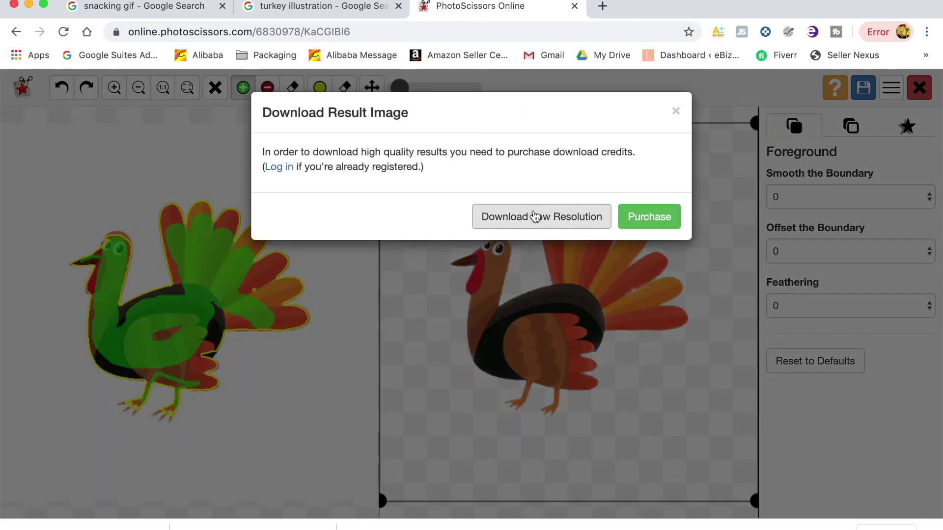
pyautogui.click(536, 216)
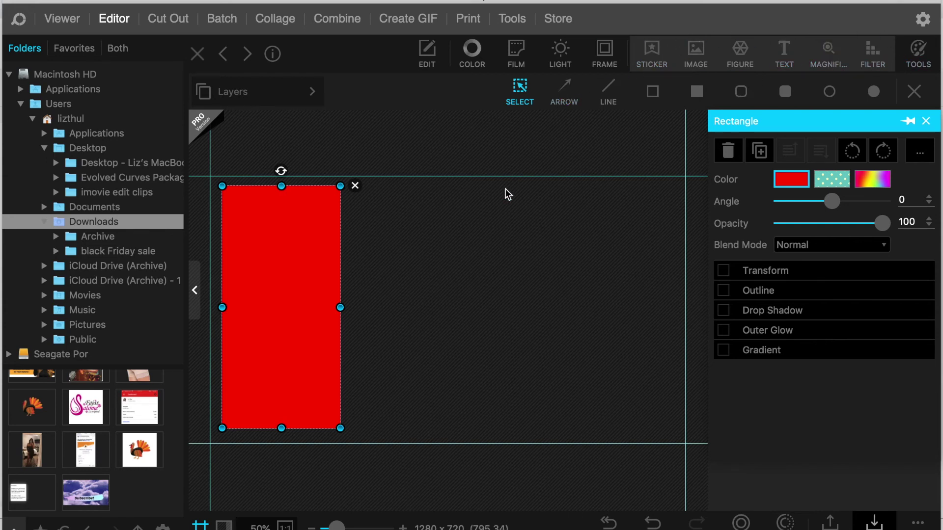
# - Add the turkey cutout, shrink it, and fit it into the red rectangle's lower-right corner
pyautogui.moveTo(31, 406); pyautogui.dragTo(314, 282)
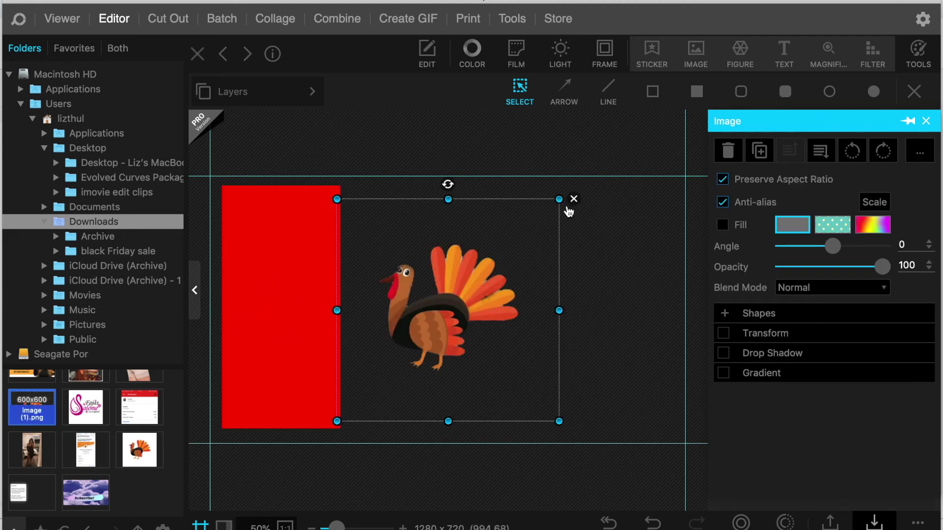
pyautogui.moveTo(559, 201); pyautogui.dragTo(475, 298)
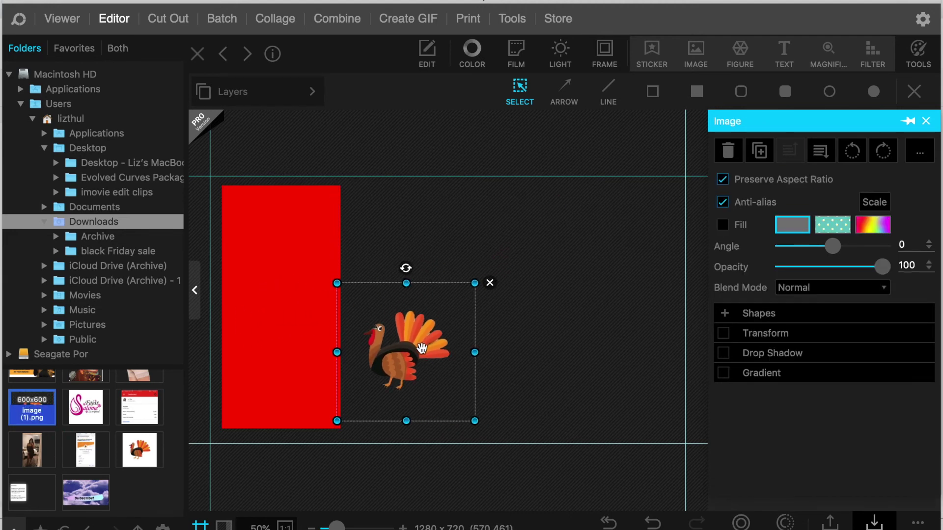
pyautogui.moveTo(422, 348); pyautogui.dragTo(316, 380)
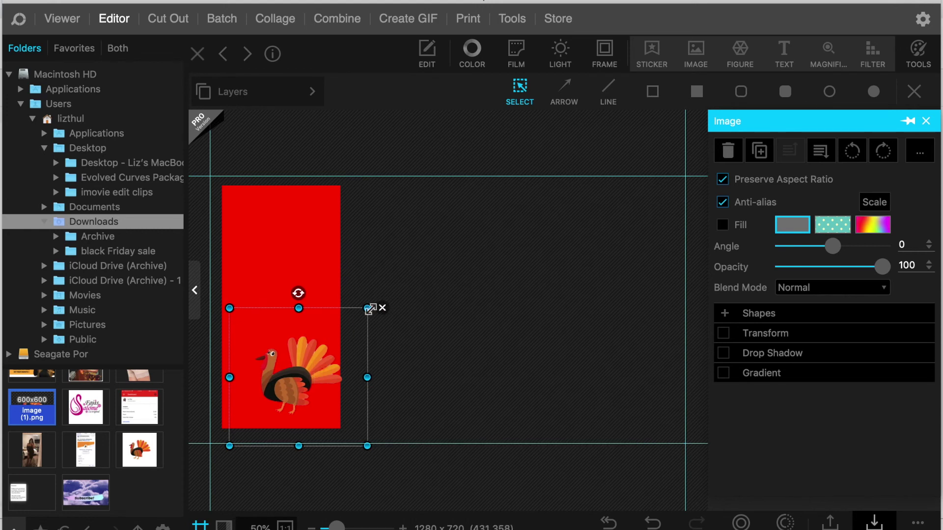
pyautogui.moveTo(366, 309); pyautogui.dragTo(335, 338)
pyautogui.moveTo(291, 383); pyautogui.dragTo(311, 388)
pyautogui.click(431, 248)
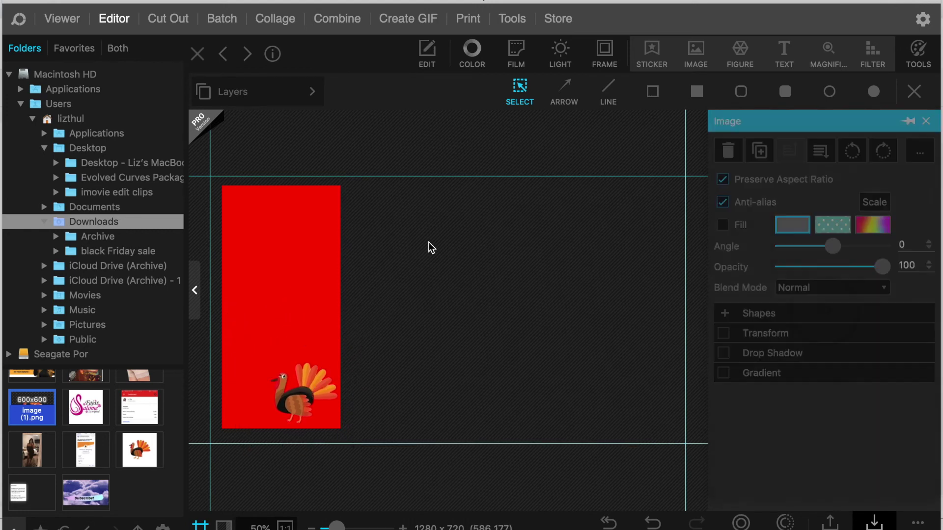
# - Add an 'Ingredients' text heading, shrunk and moved to the top of the red card
pyautogui.click(784, 52)
pyautogui.click(745, 189)
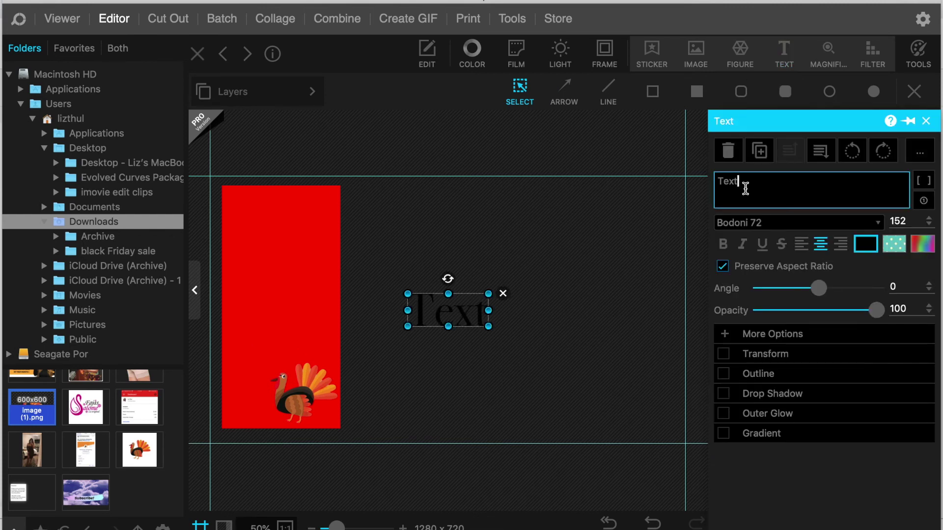
pyautogui.press('BackSpace')
pyautogui.write('In')
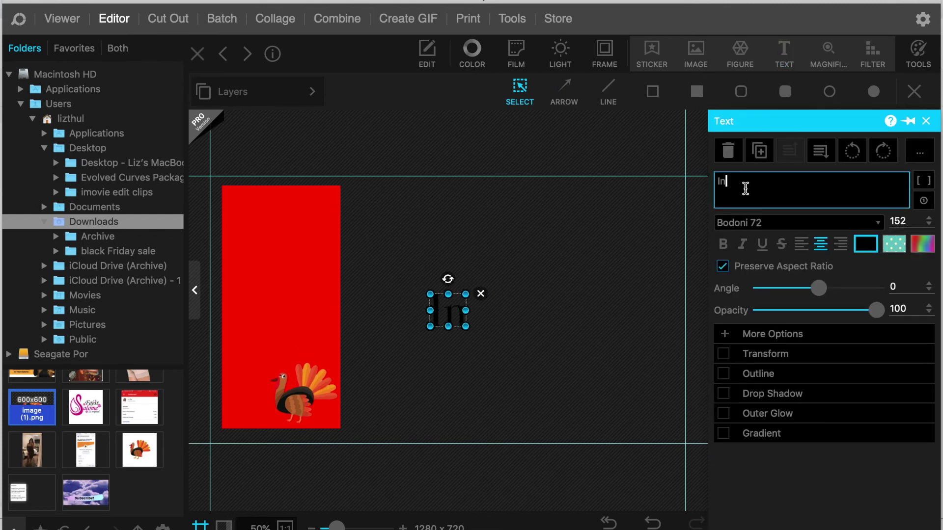
pyautogui.write('gredients')
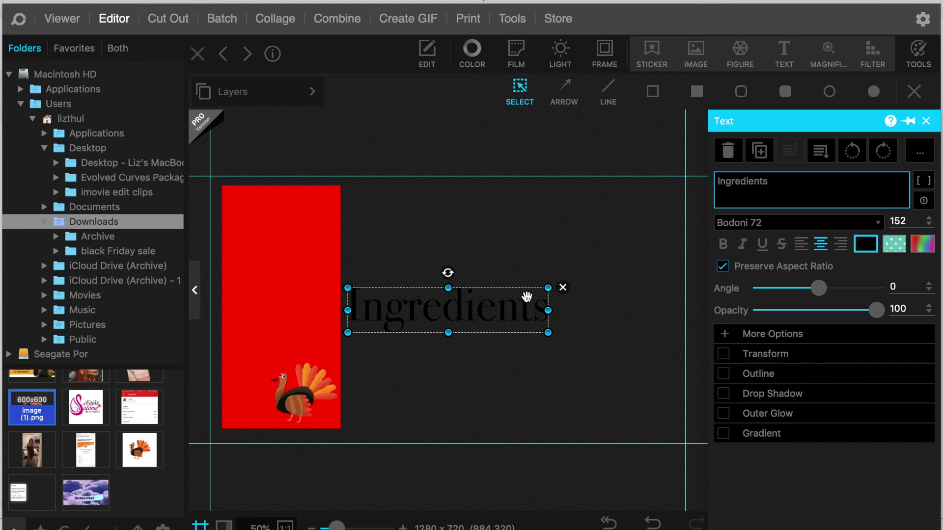
pyautogui.moveTo(548, 289); pyautogui.dragTo(300, 210)
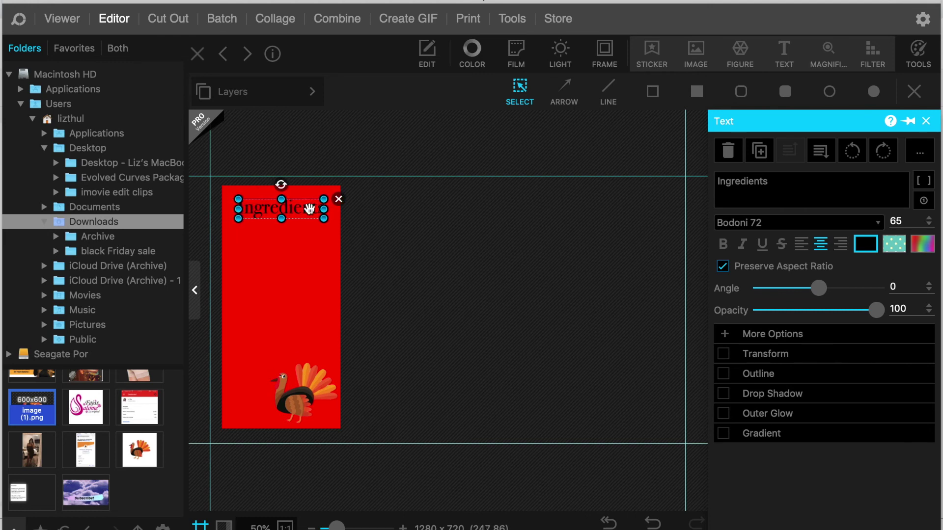
pyautogui.click(492, 147)
# - Add a second text listing -turkey, -potatoes, -carrots below the underlined heading
pyautogui.click(787, 51)
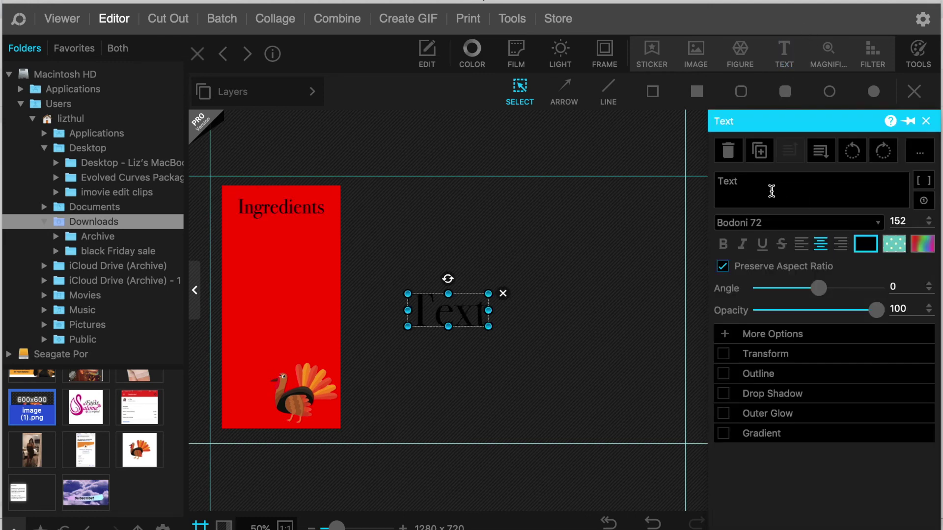
pyautogui.click(772, 192)
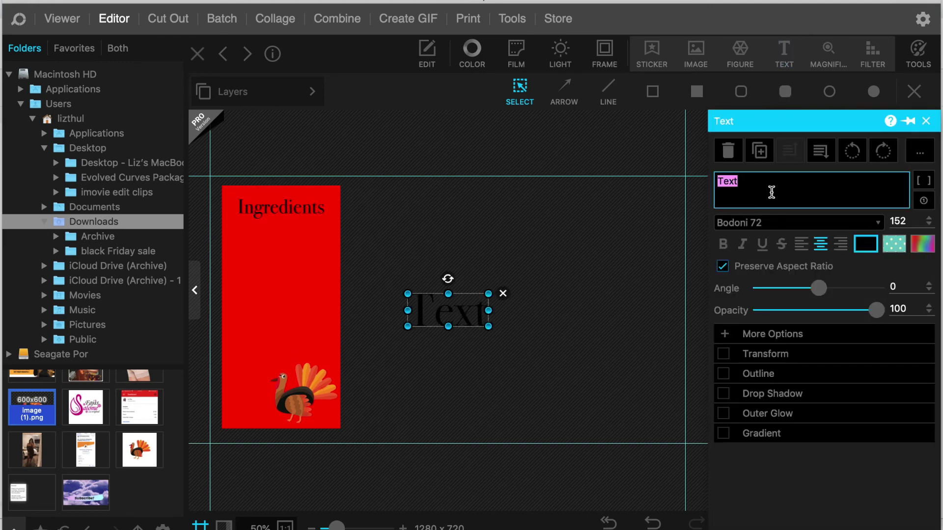
pyautogui.write('-turkey')
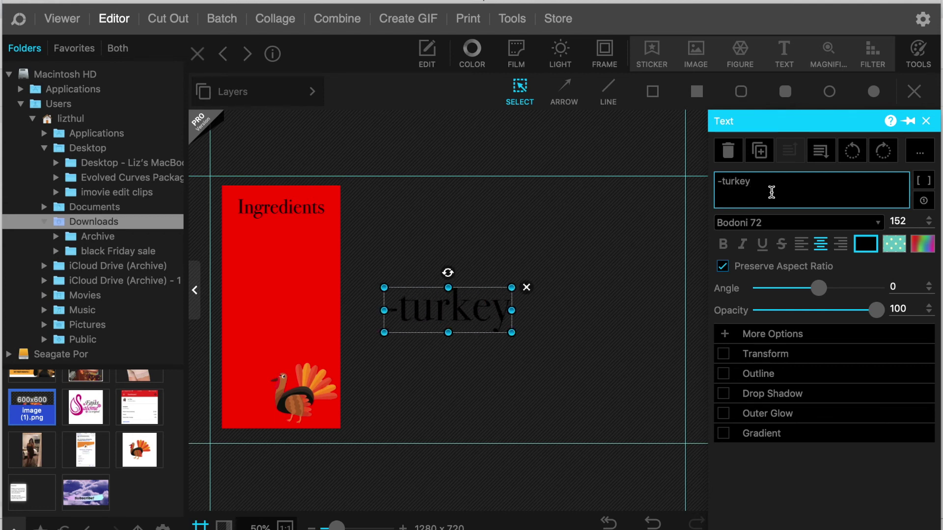
pyautogui.press('Return')
pyautogui.write('-potatoes')
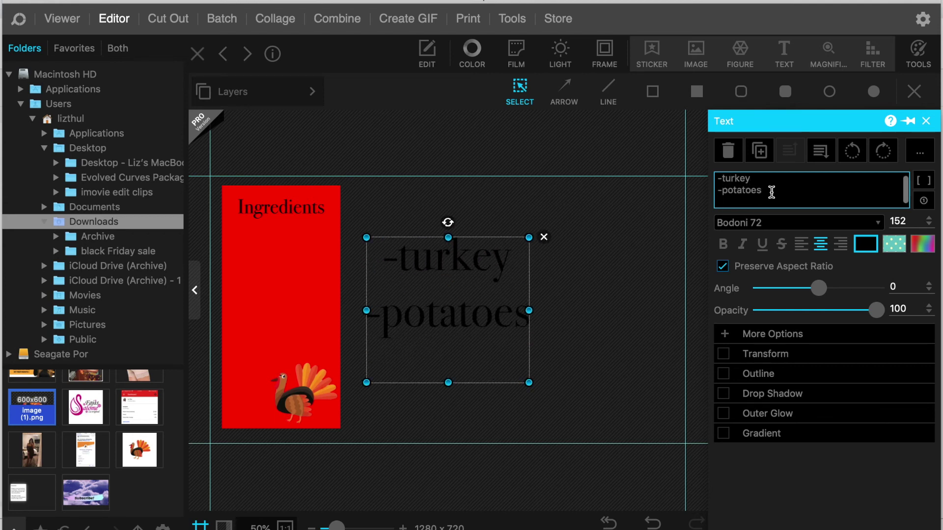
pyautogui.press('Return')
pyautogui.write('-carrots')
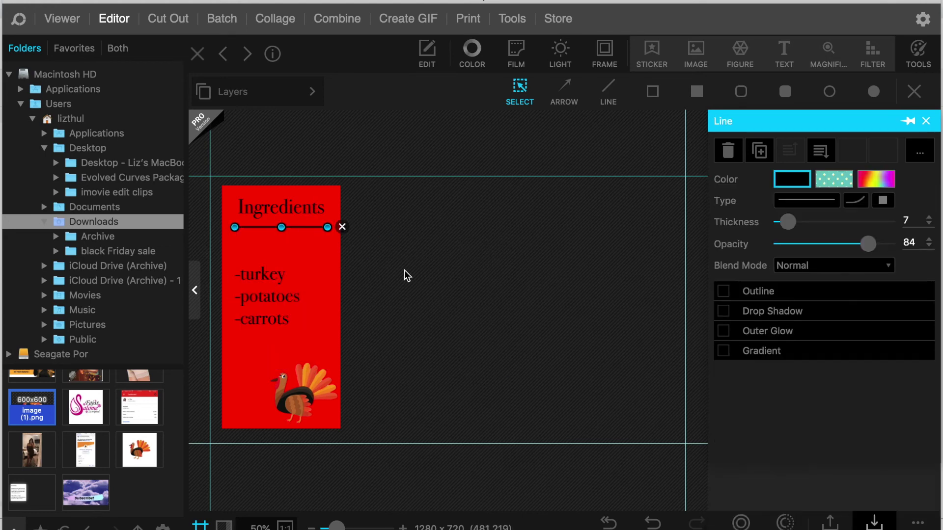
pyautogui.click(440, 265)
pyautogui.click(278, 212)
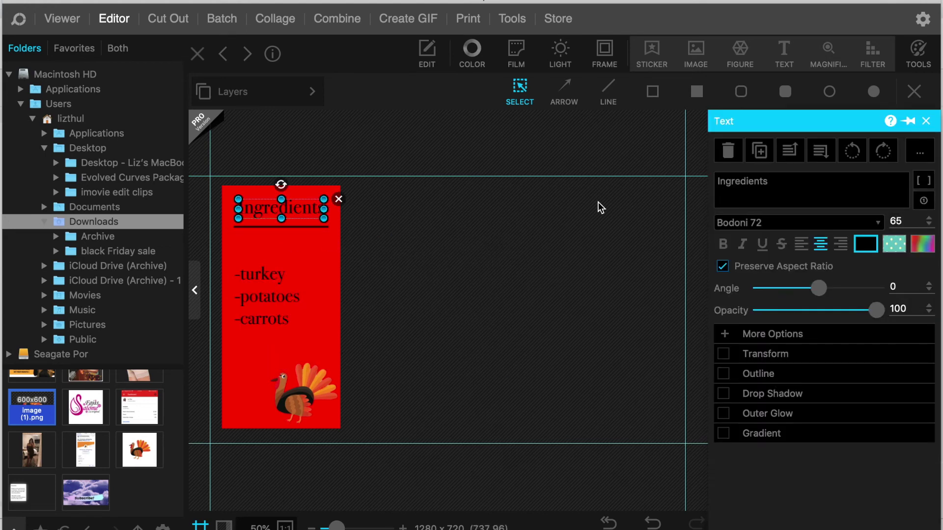
pyautogui.click(338, 202)
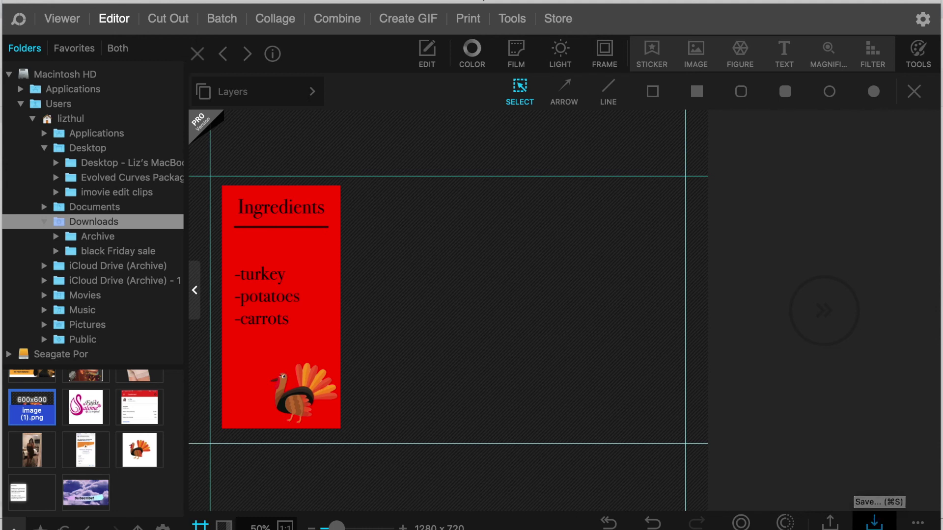
pyautogui.moveTo(757, 525)
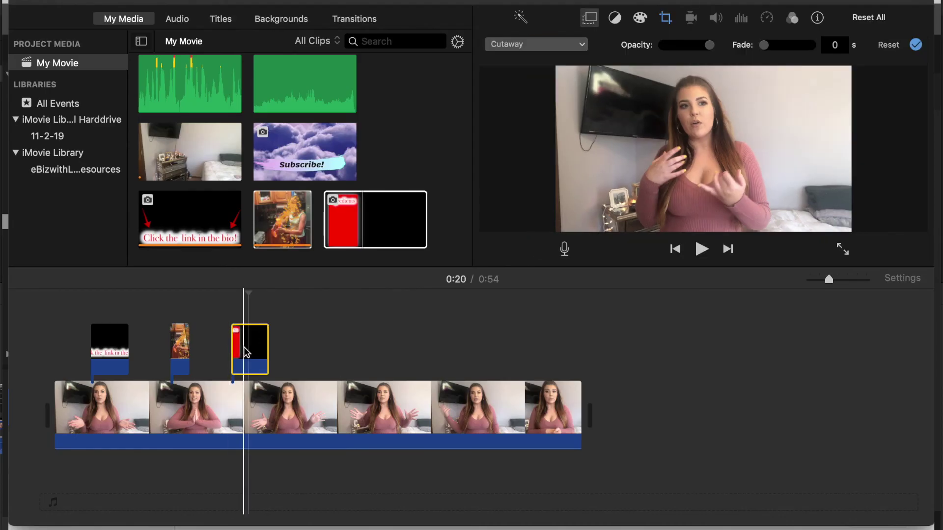
# - Set the card clip's crop to Fit and overlay to Picture in Picture, placed on the left
pyautogui.click(666, 18)
pyautogui.click(525, 49)
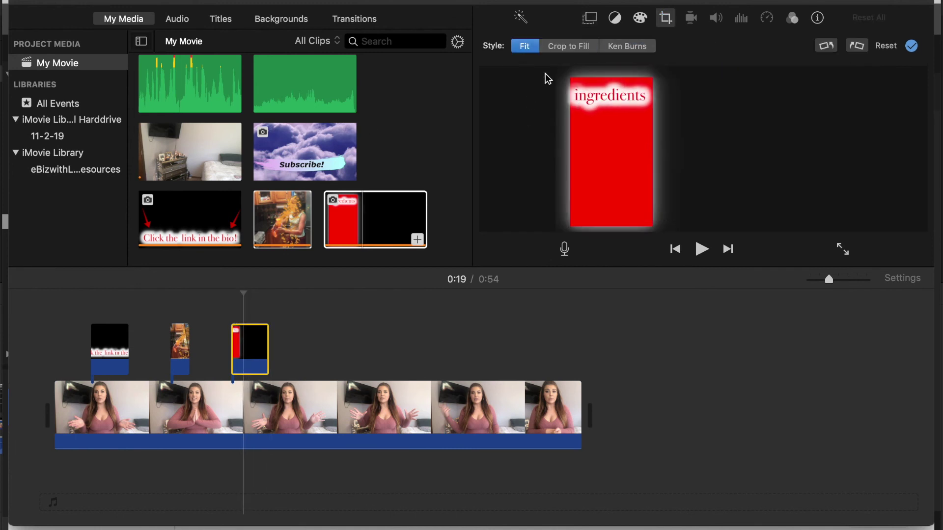
pyautogui.click(589, 18)
pyautogui.click(531, 46)
pyautogui.click(530, 59)
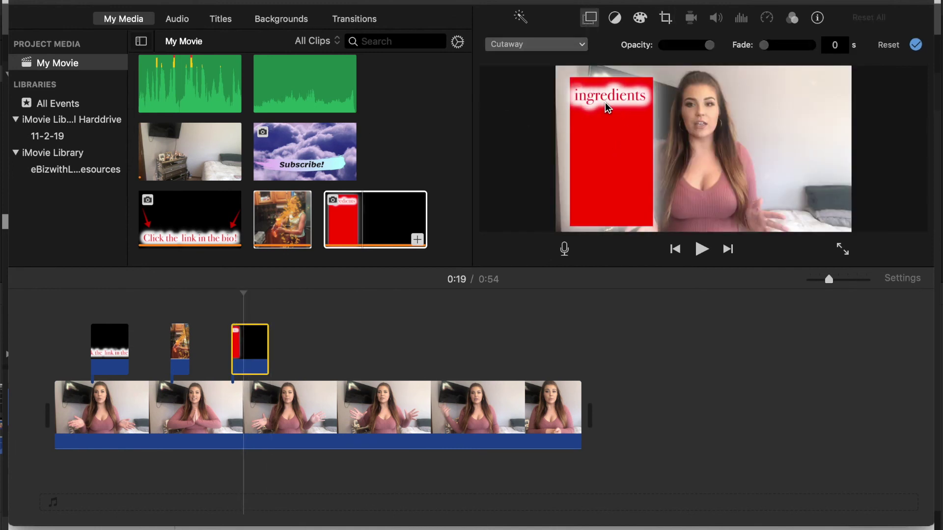
pyautogui.click(574, 45)
pyautogui.click(545, 95)
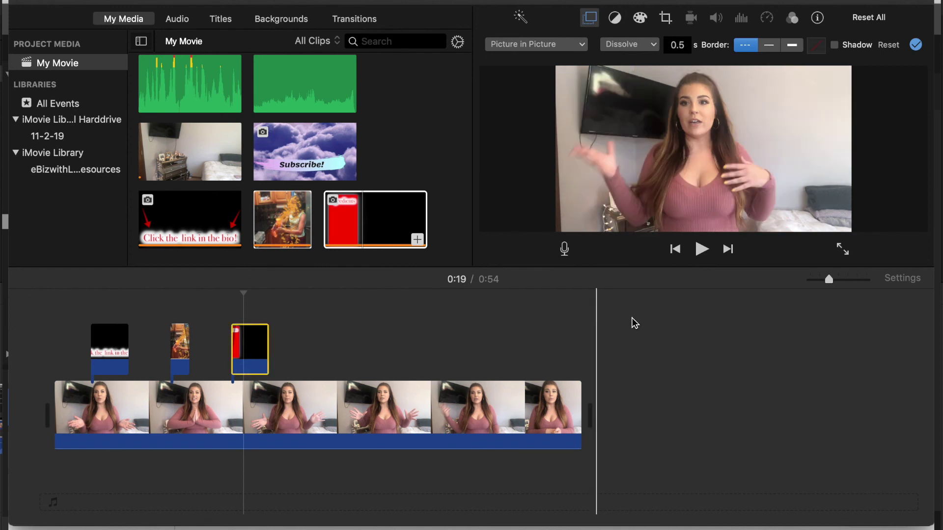
pyautogui.moveTo(617, 185); pyautogui.dragTo(613, 177)
# - Deselect the card clip and play the movie back from near the start
pyautogui.click(582, 305)
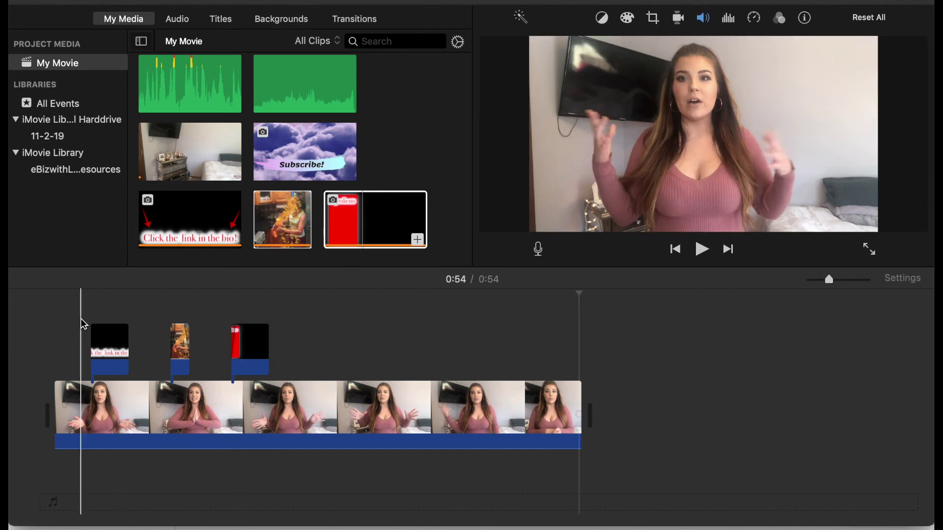
pyautogui.press('space')
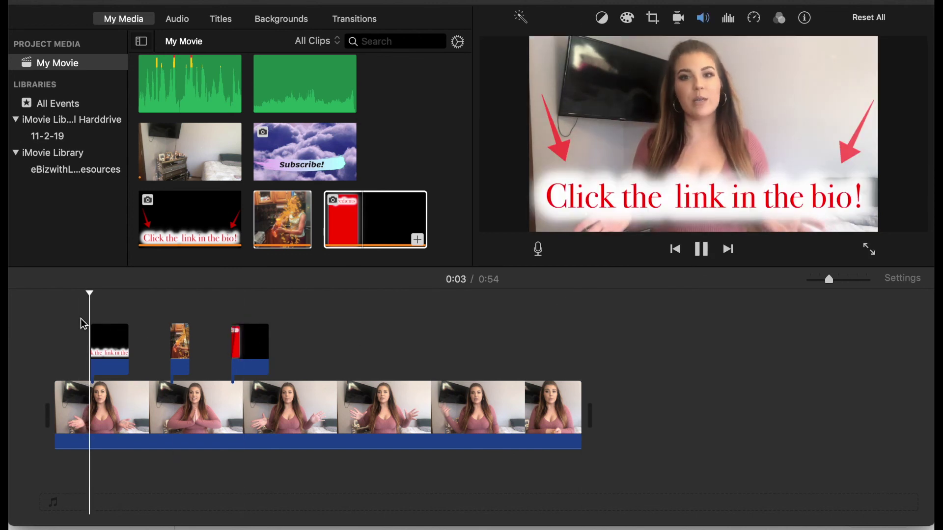